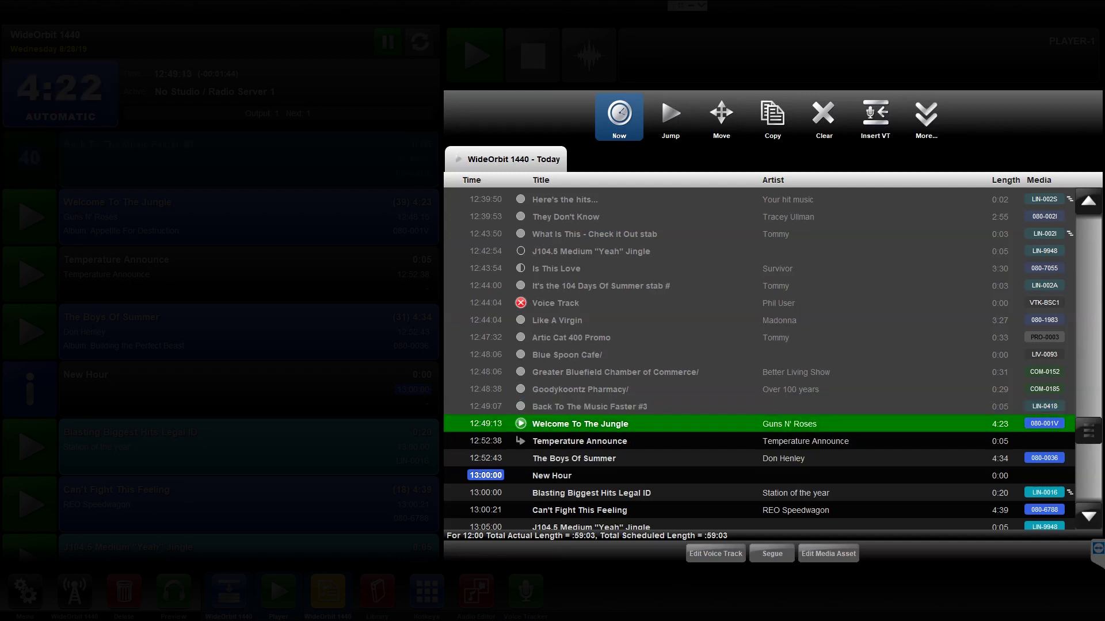
Page the Today log down toward its later hours
left_click(1088, 487)
Page through later hours, return to Welcome To The Jungle, then queue The Boys Of Summer next
left_click(1089, 486)
left_click(1090, 486)
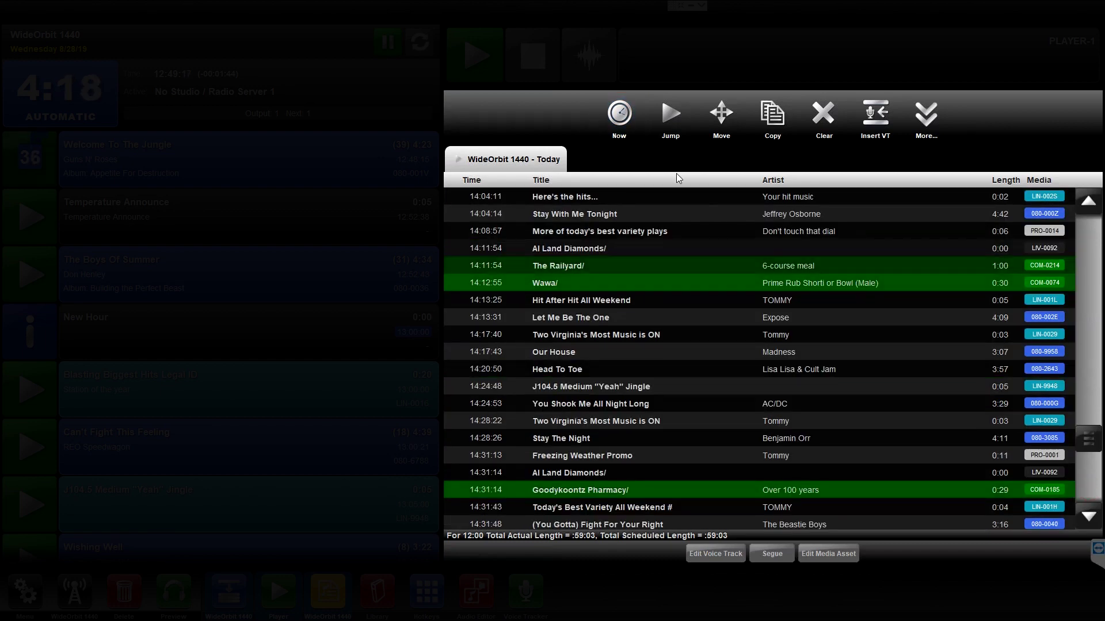
left_click(615, 115)
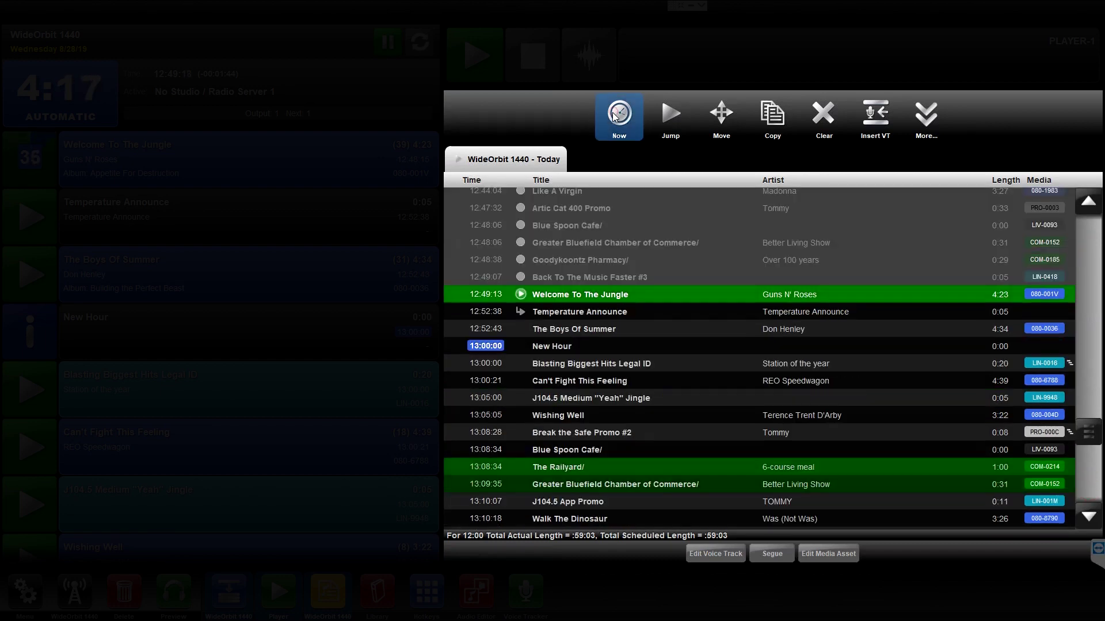
left_click(673, 117)
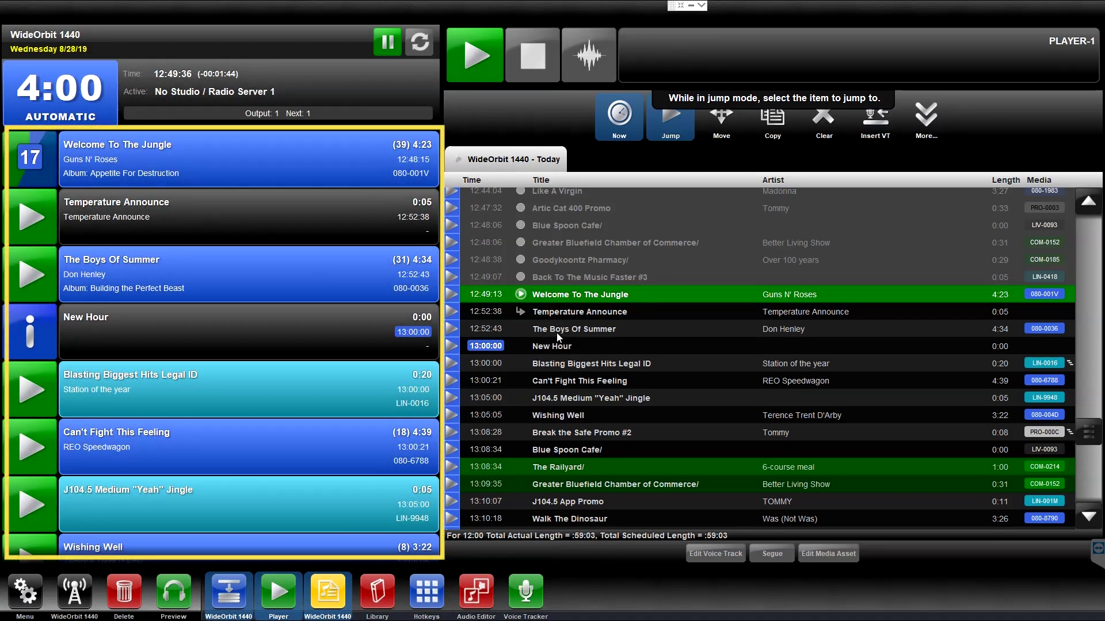
left_click(557, 332)
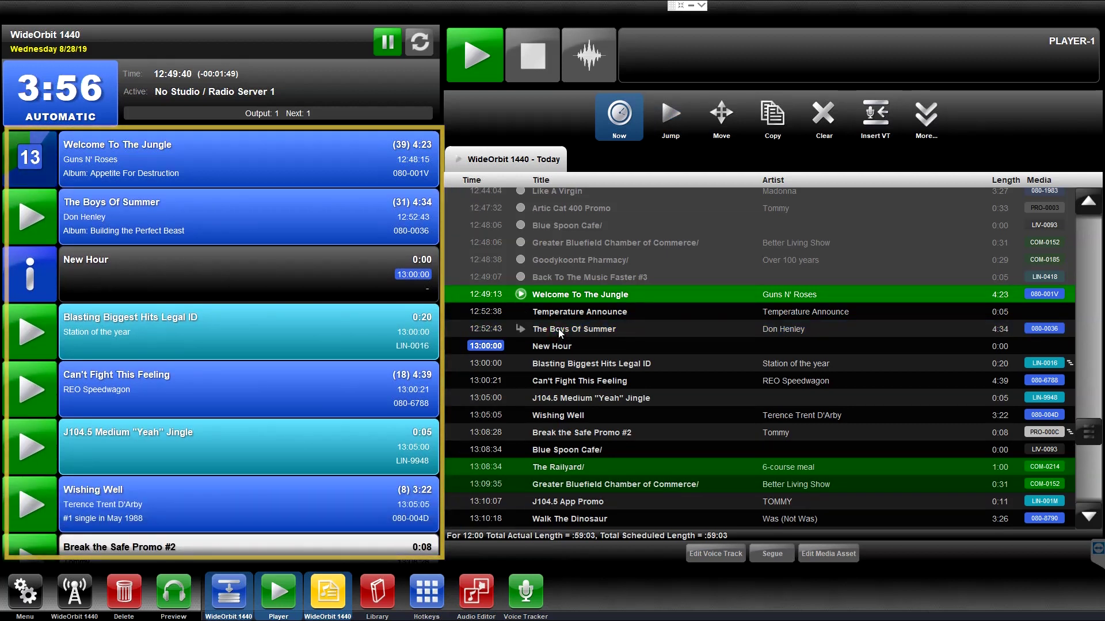
Jump to Temperature Announce so it plays next again, ahead of The Boys Of Summer
left_click(674, 113)
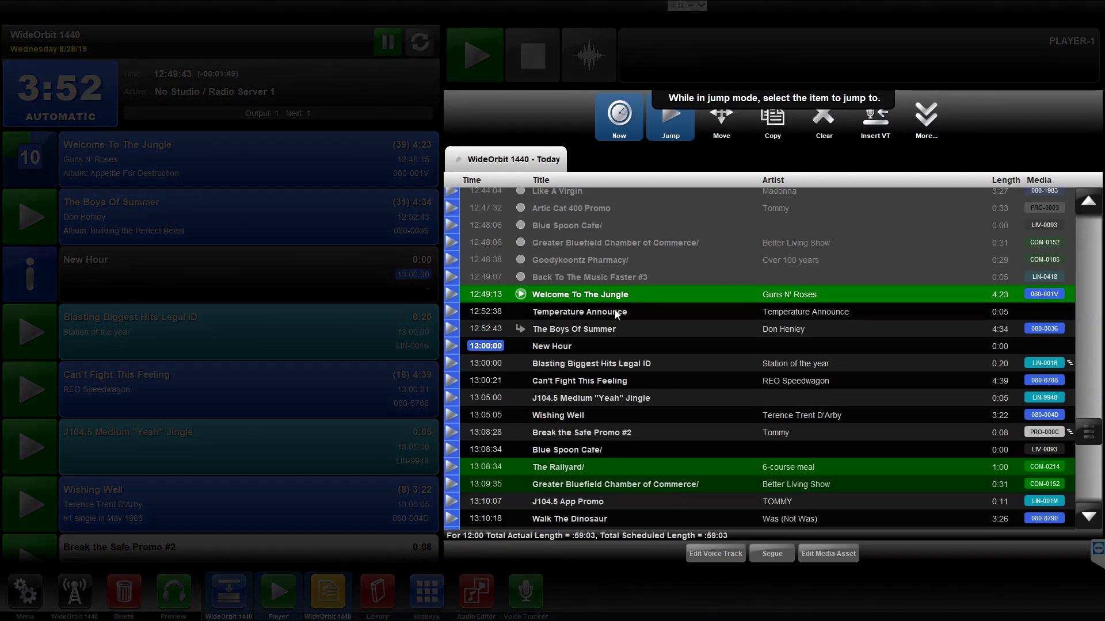
left_click(616, 313)
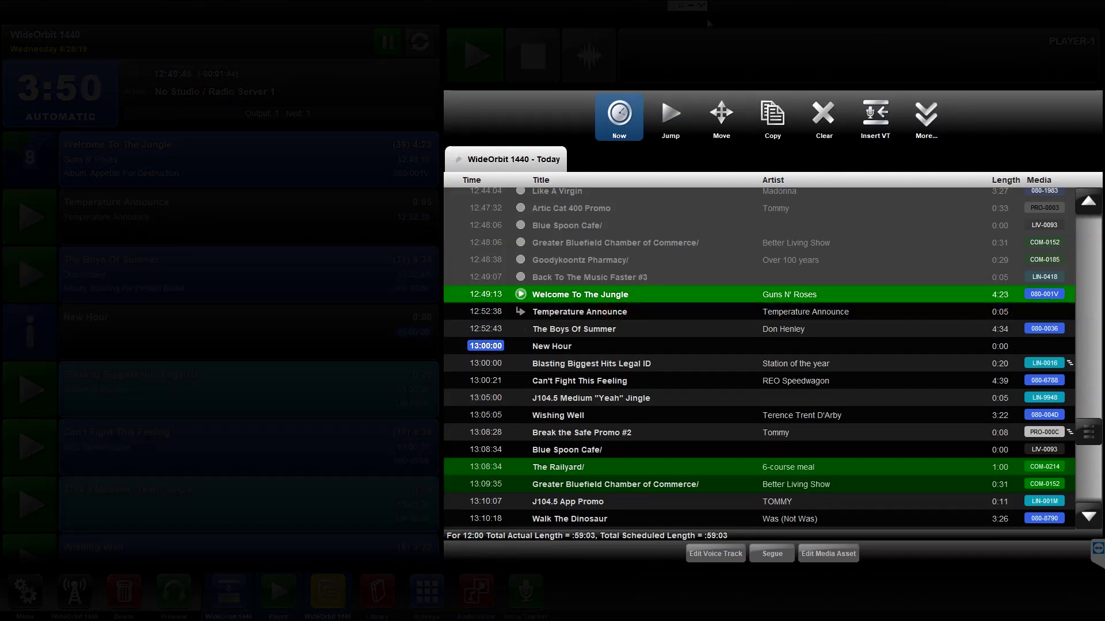
left_click(720, 114)
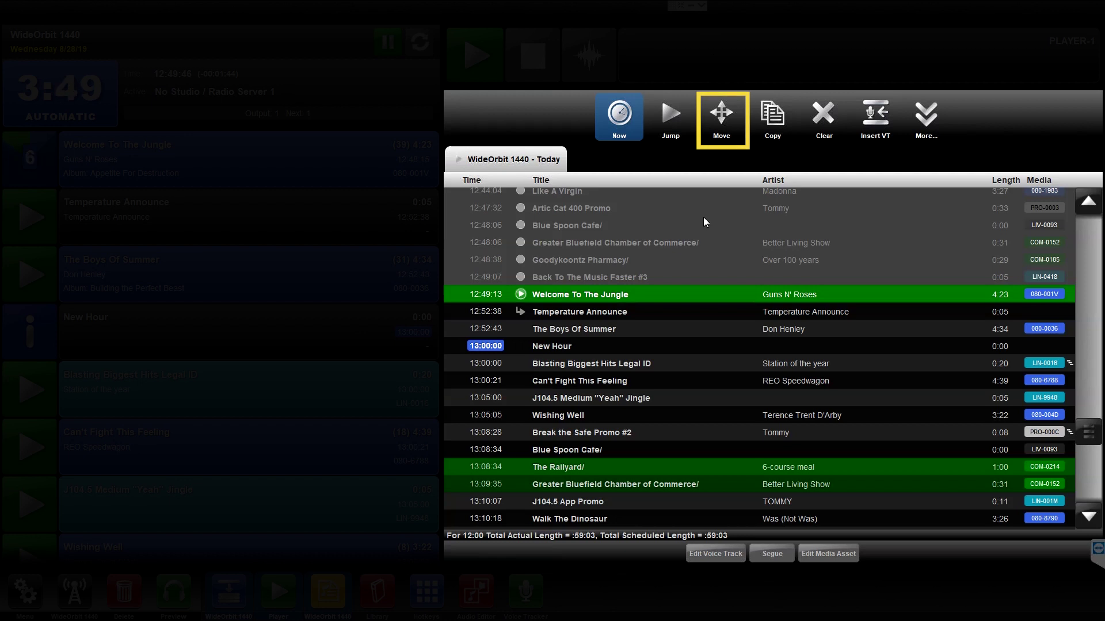
left_click(696, 329)
left_click(696, 363)
left_click(695, 381)
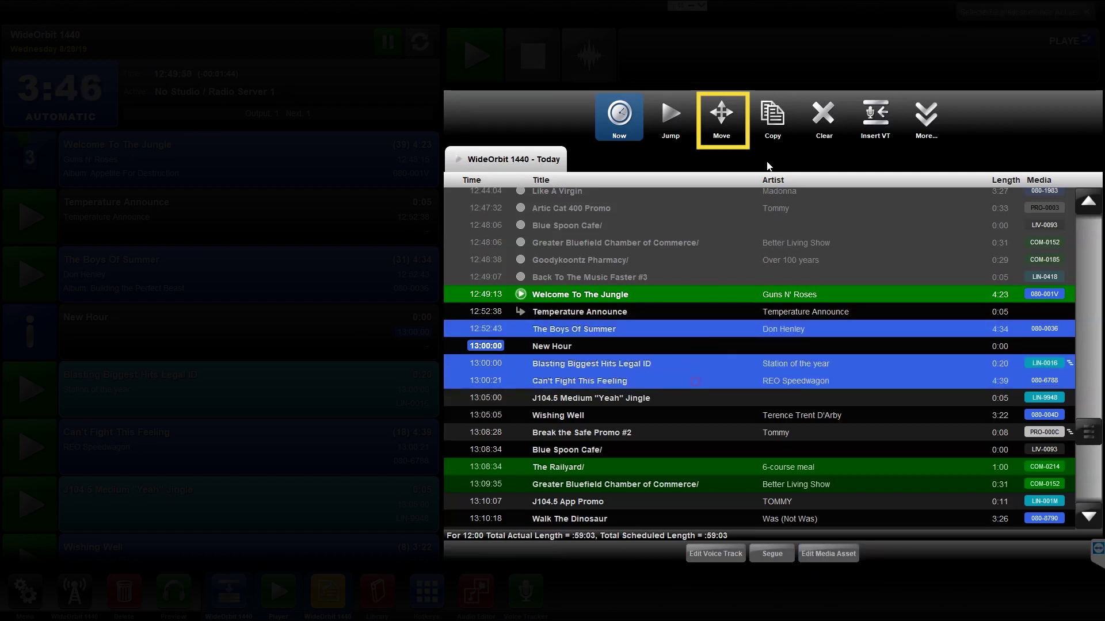
left_click(728, 118)
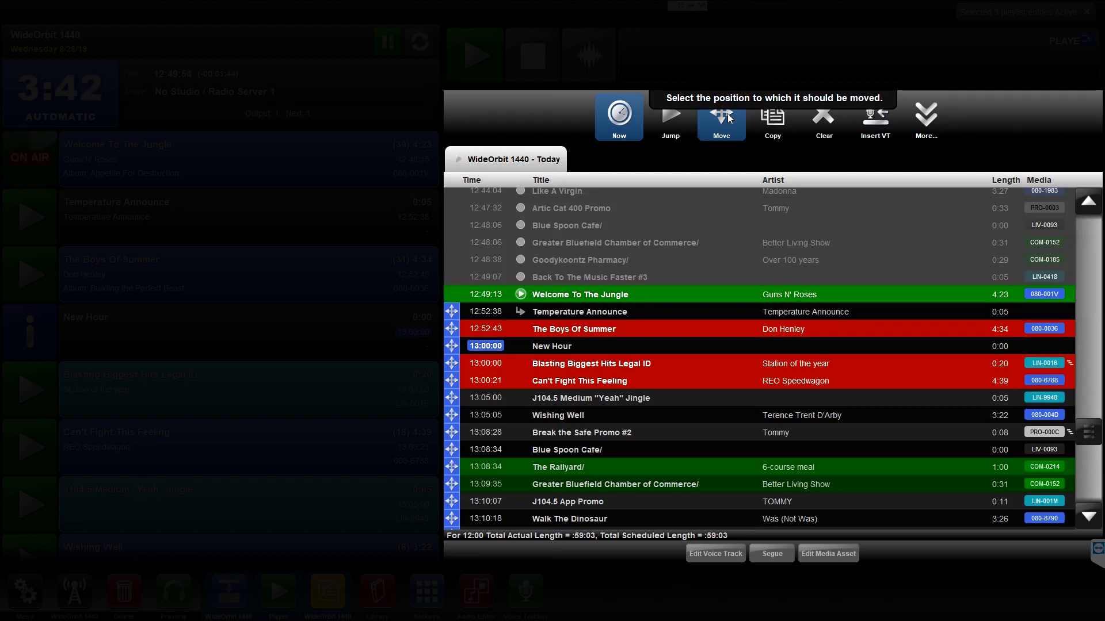
left_click(728, 118)
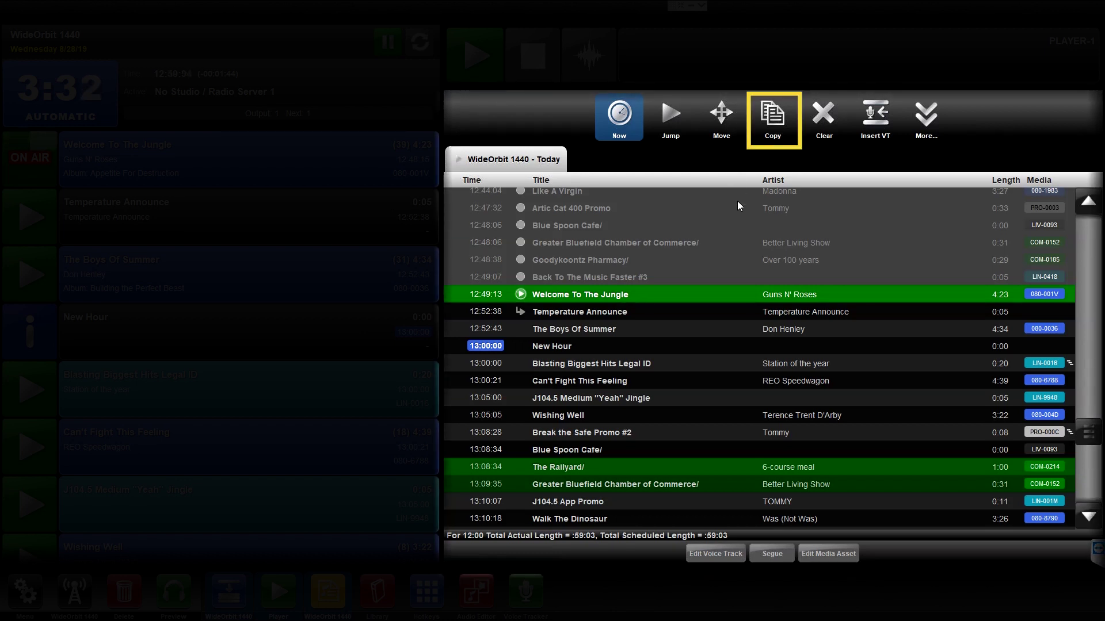
left_click(740, 211)
left_click(748, 238)
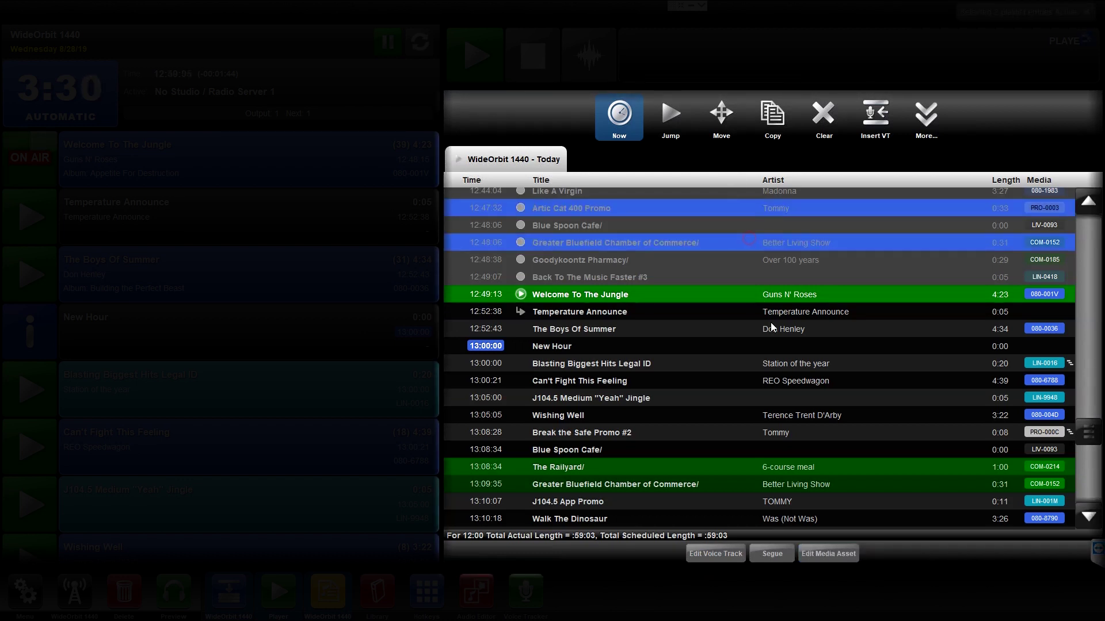
left_click(771, 327)
left_click(776, 380)
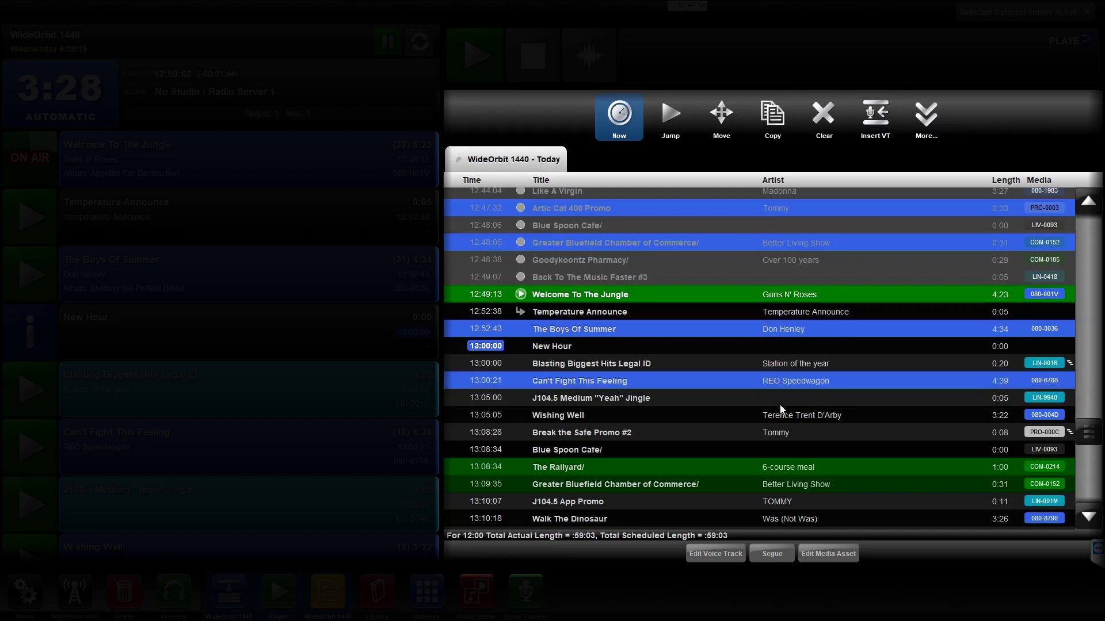
left_click(781, 415)
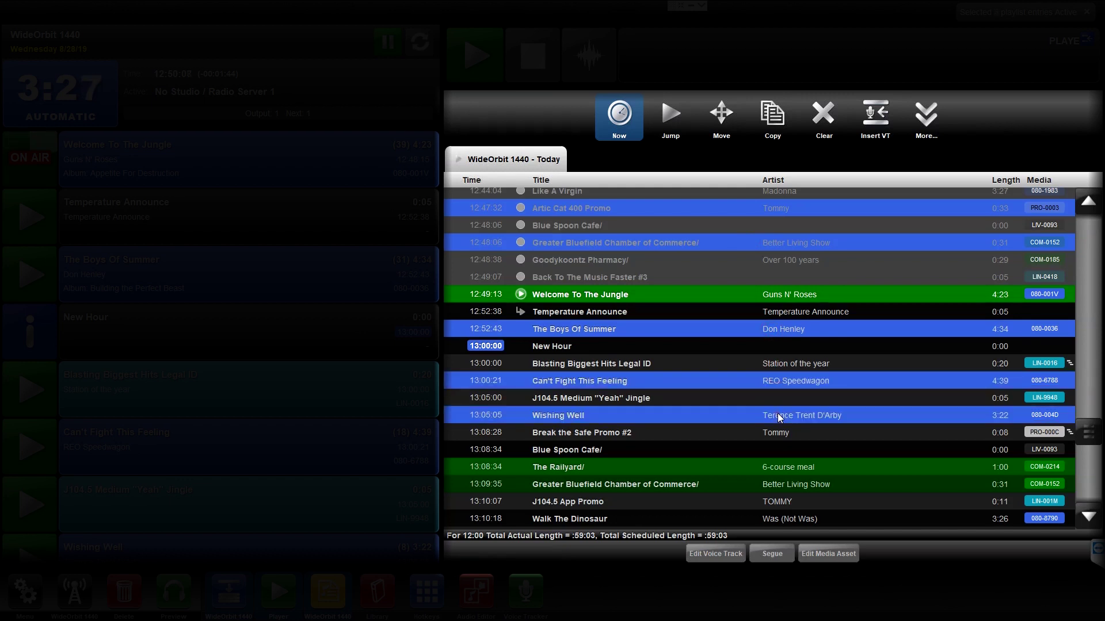
left_click(780, 118)
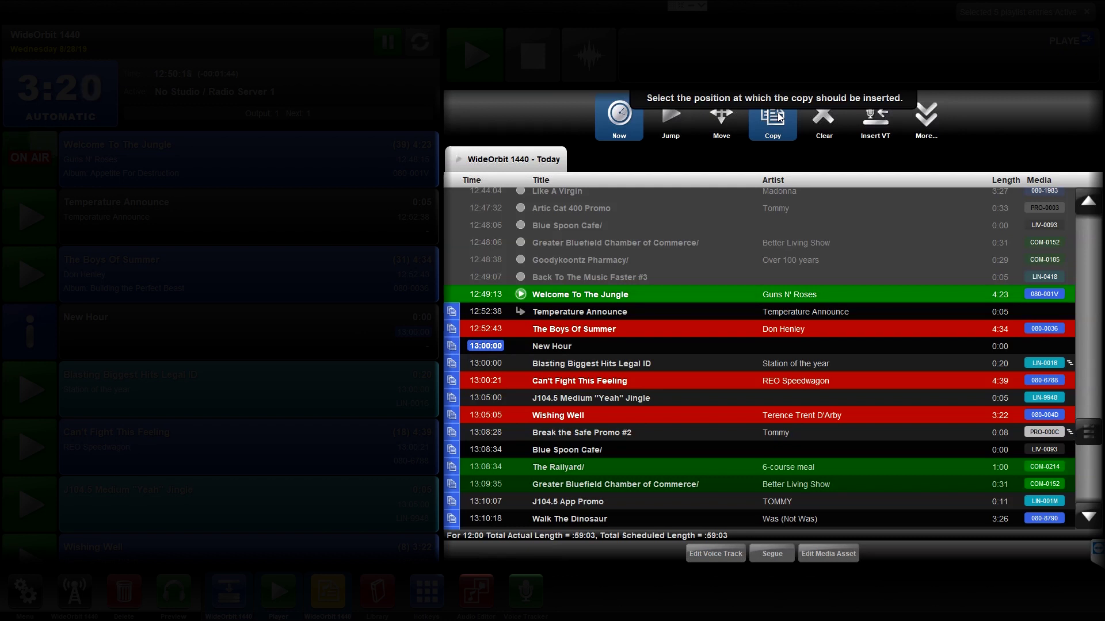
left_click(778, 117)
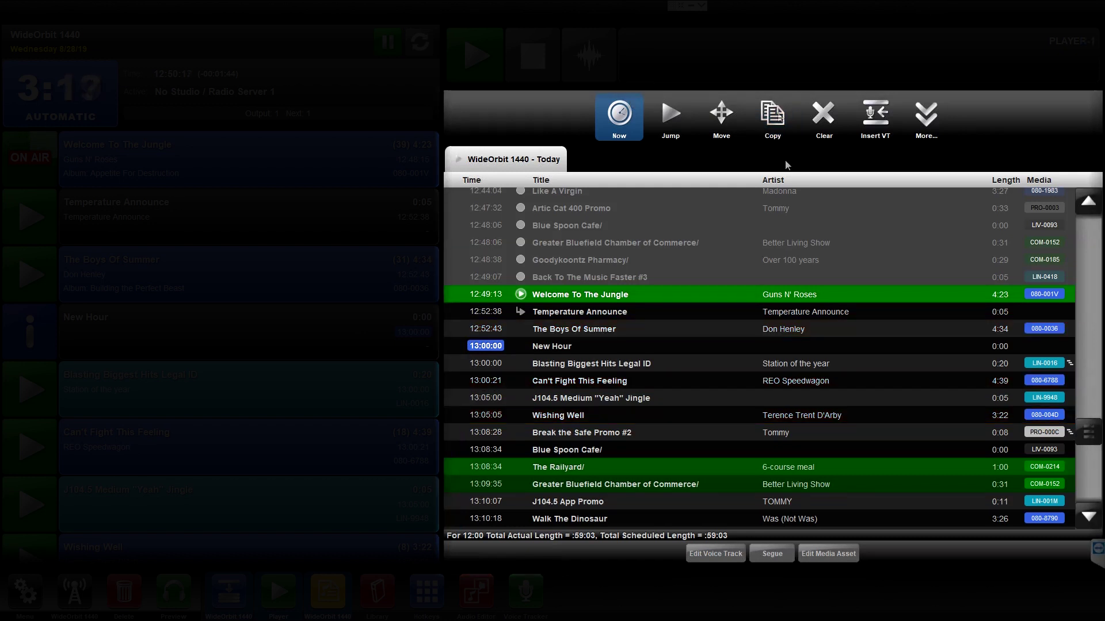
left_click(775, 248)
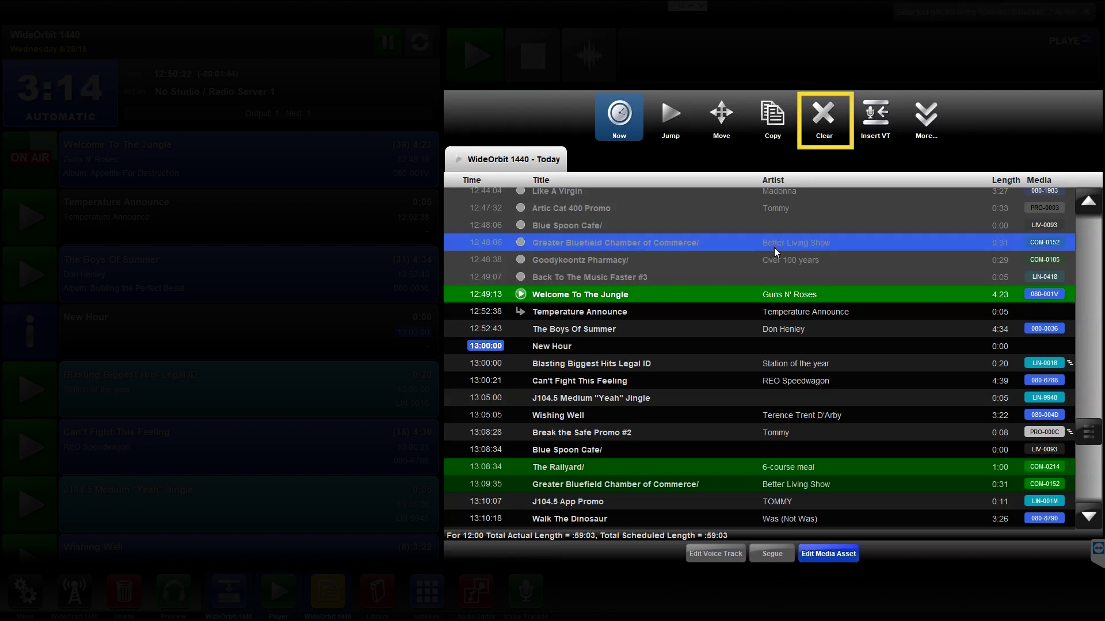
left_click(774, 275)
left_click(776, 326)
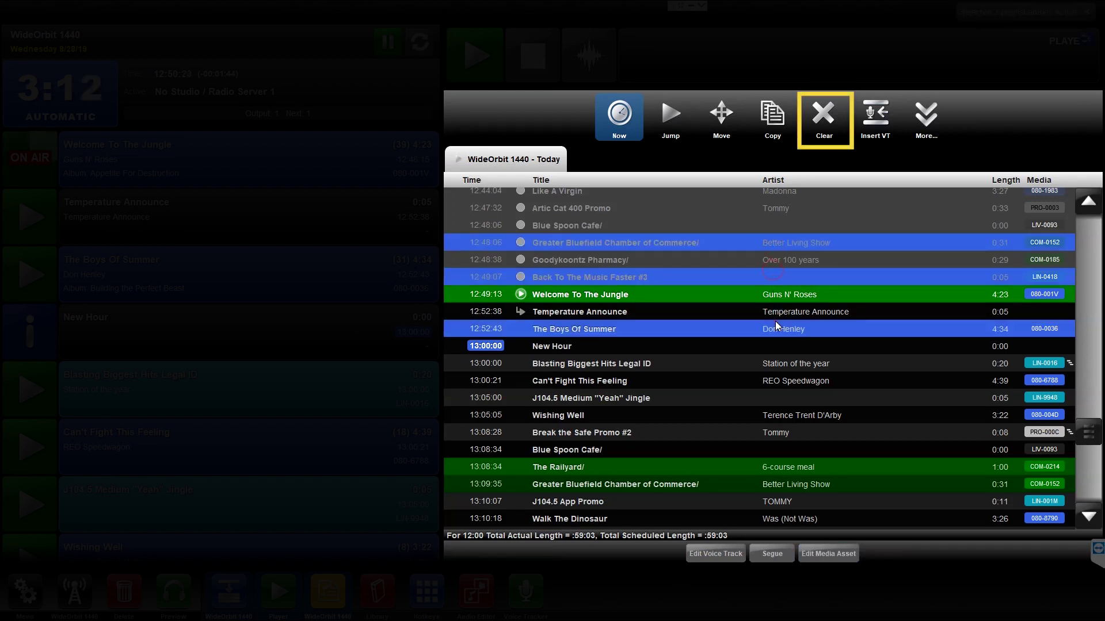
left_click(779, 351)
left_click(778, 366)
left_click(778, 381)
left_click(779, 399)
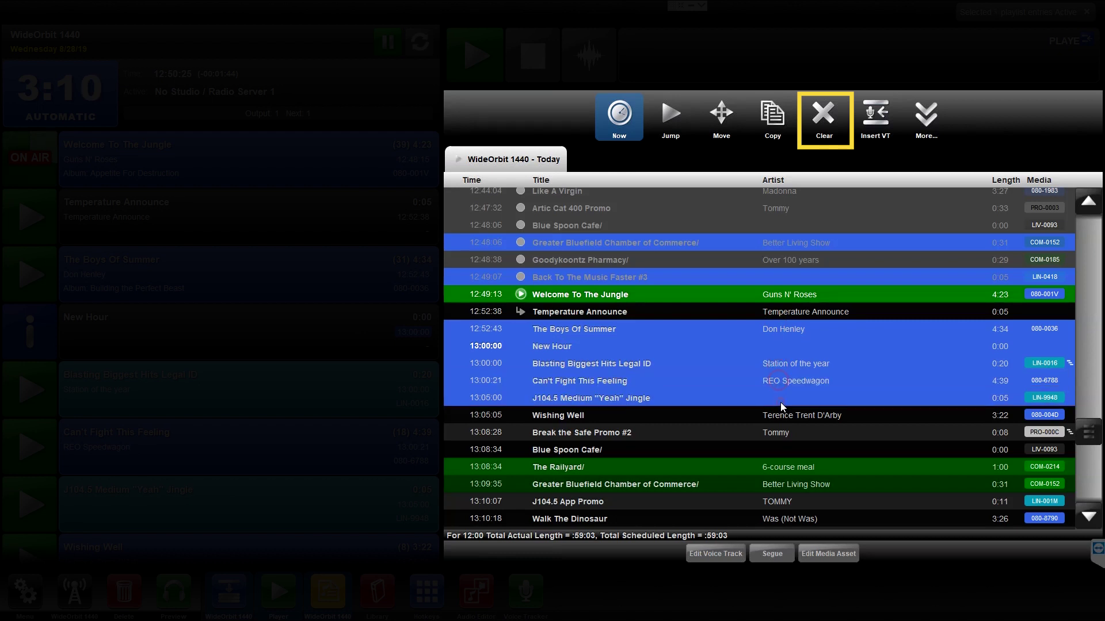
left_click(821, 119)
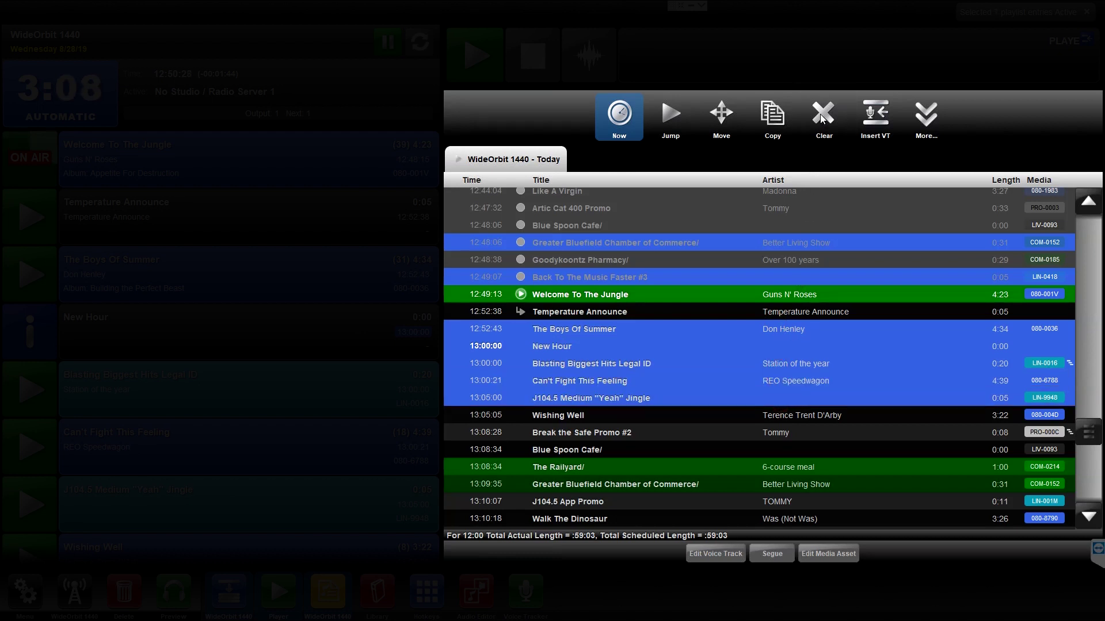
left_click(822, 119)
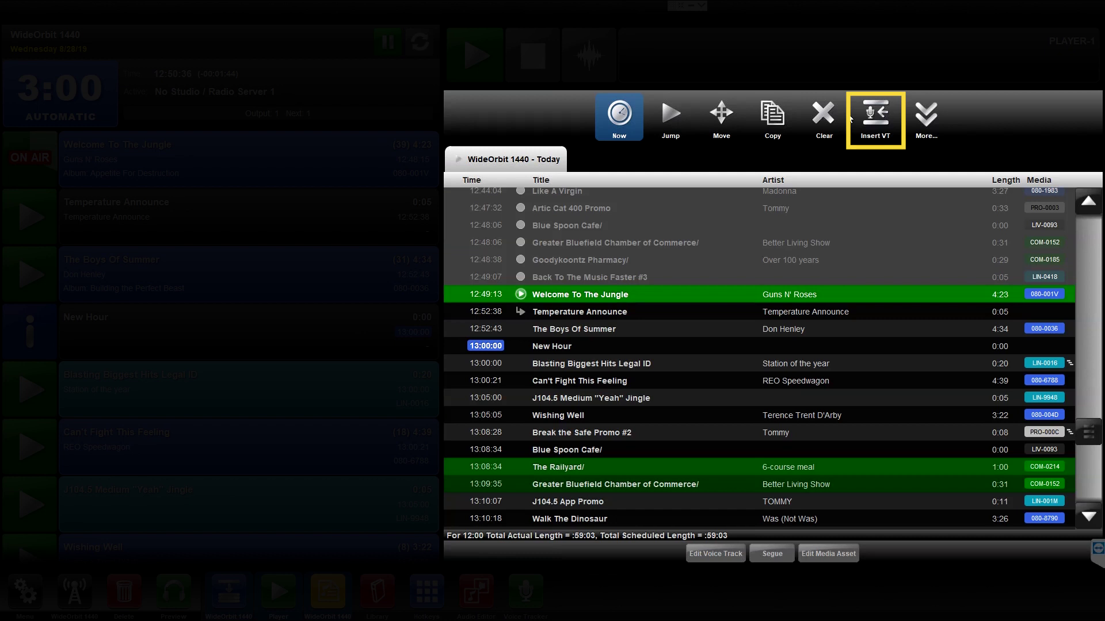
Insert a Voice Track at 13:05:00, ahead of the J104.5 Medium "Yeah" Jingle
left_click(876, 116)
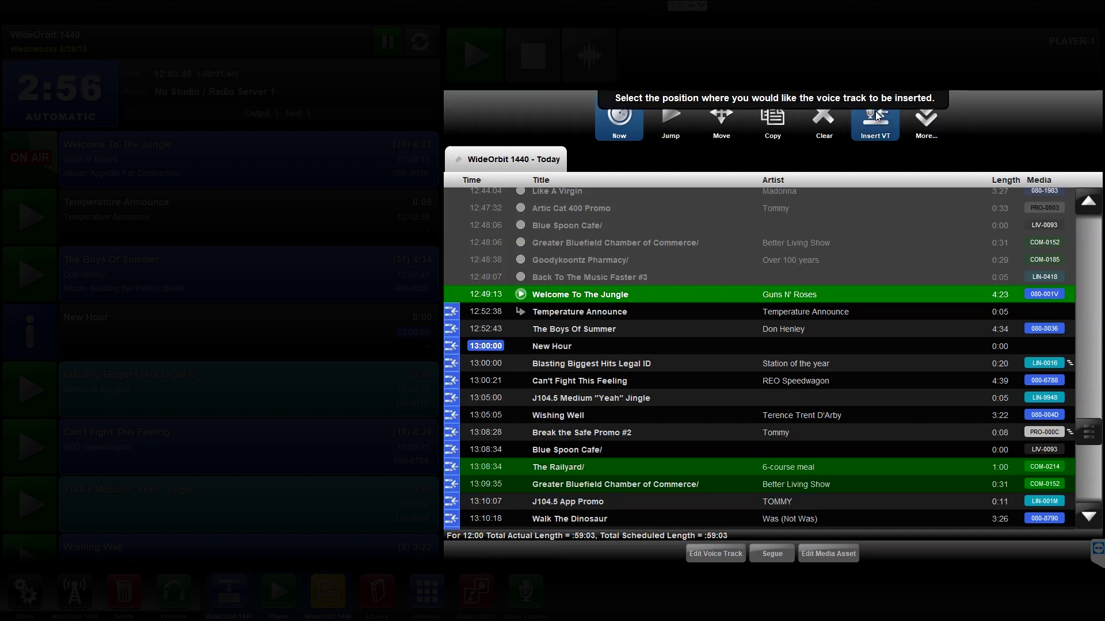
left_click(554, 401)
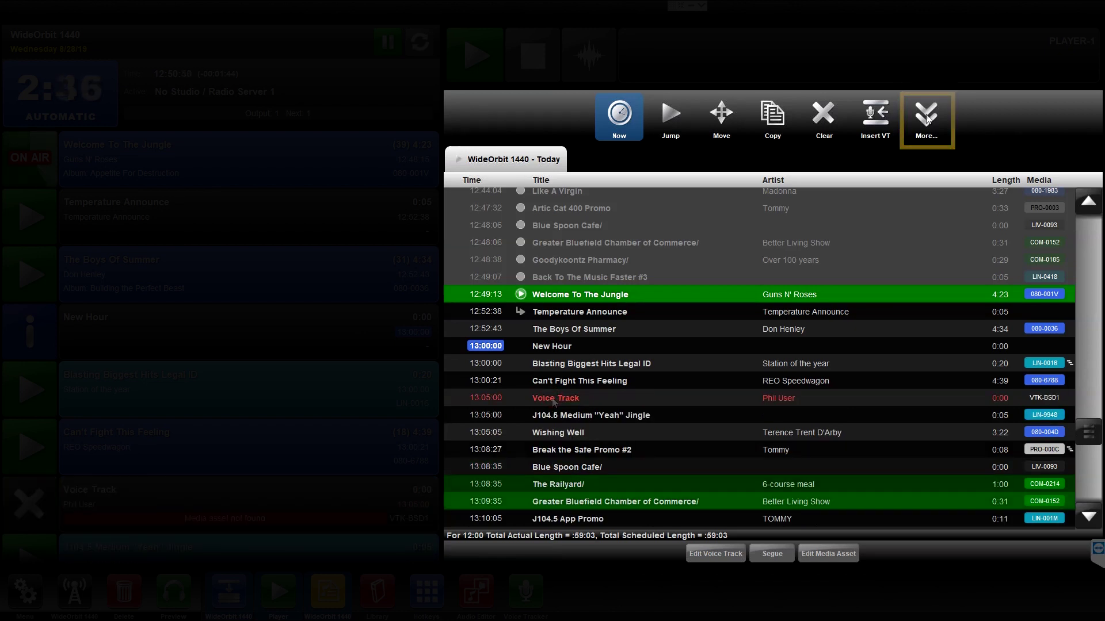
left_click(926, 118)
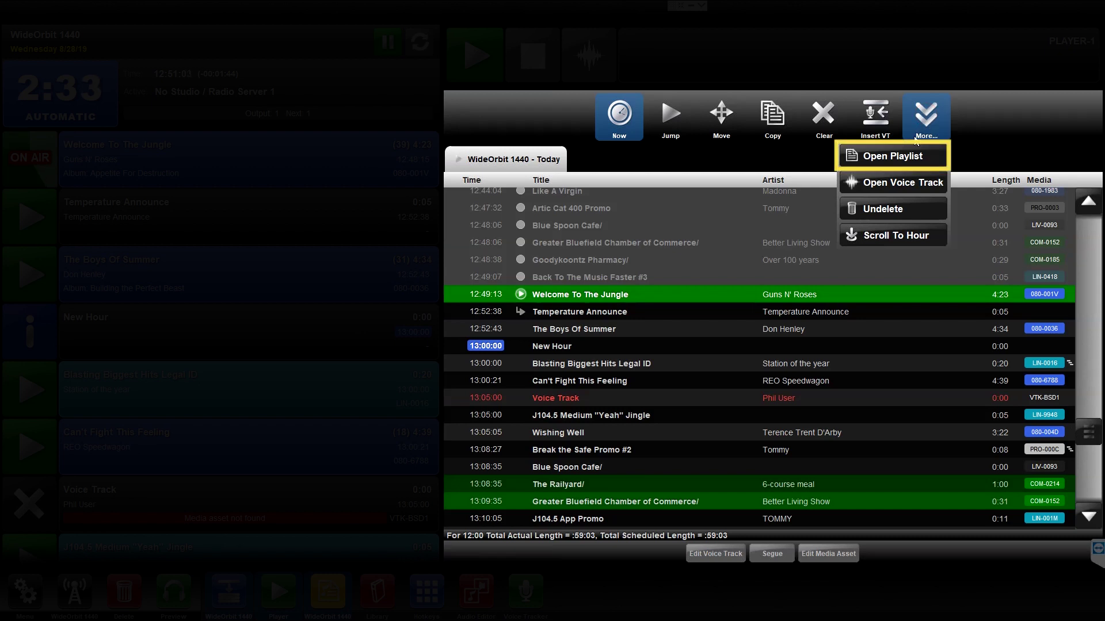
left_click(912, 156)
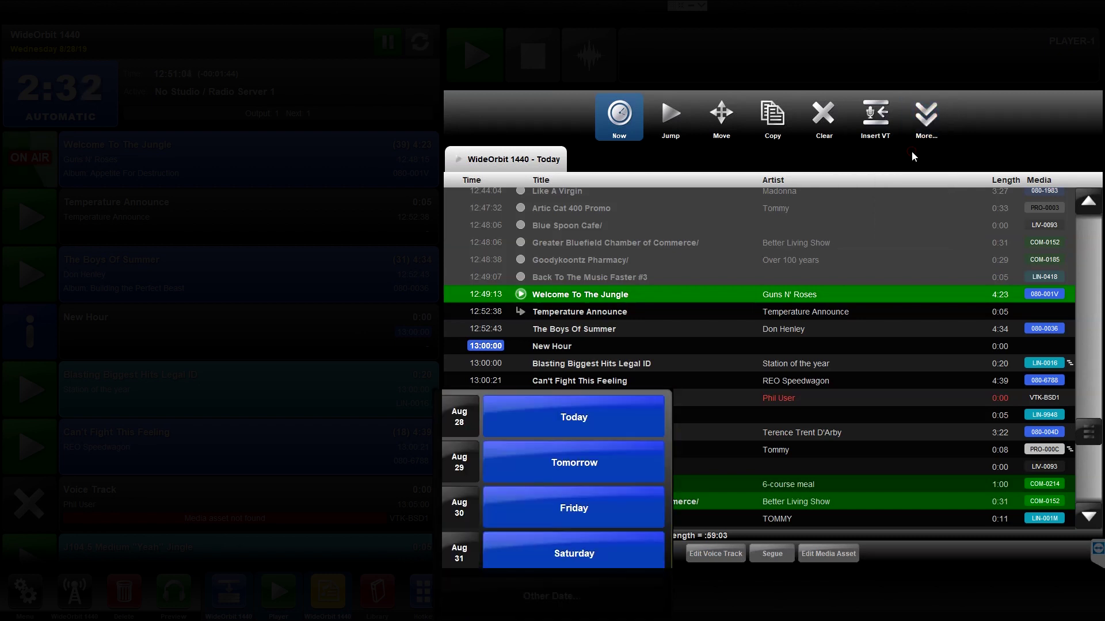
left_click(586, 462)
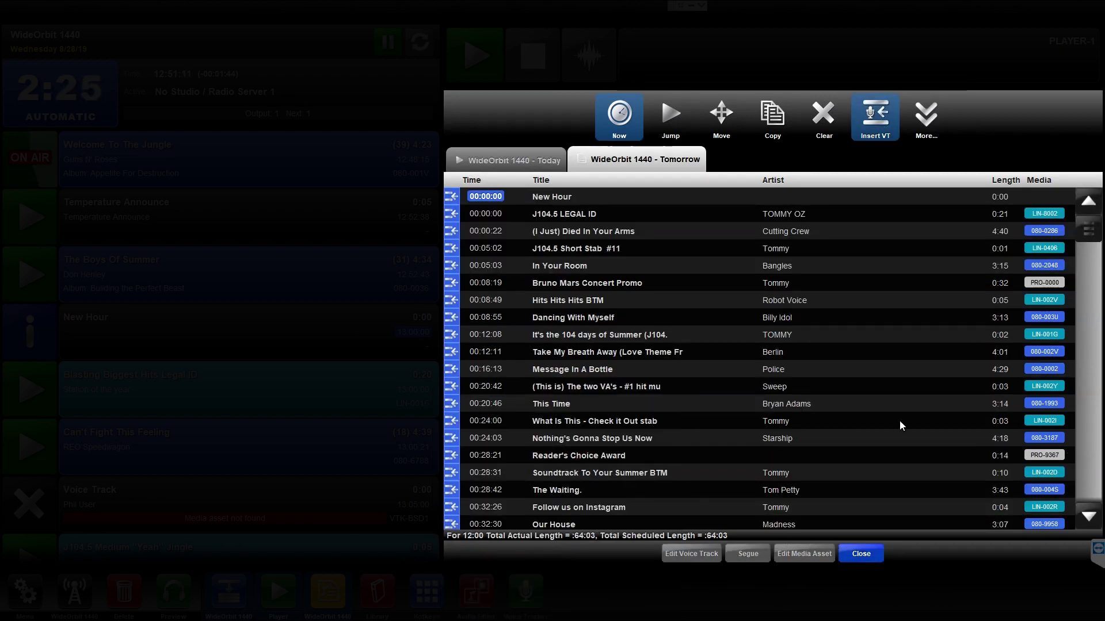
left_click(875, 118)
left_click(925, 122)
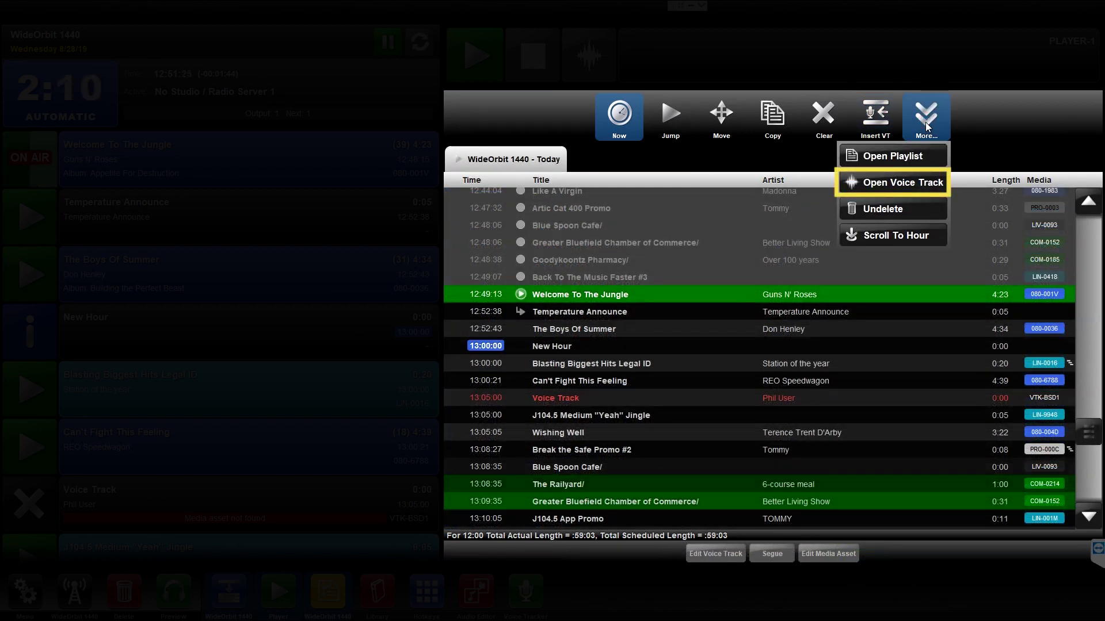
left_click(908, 183)
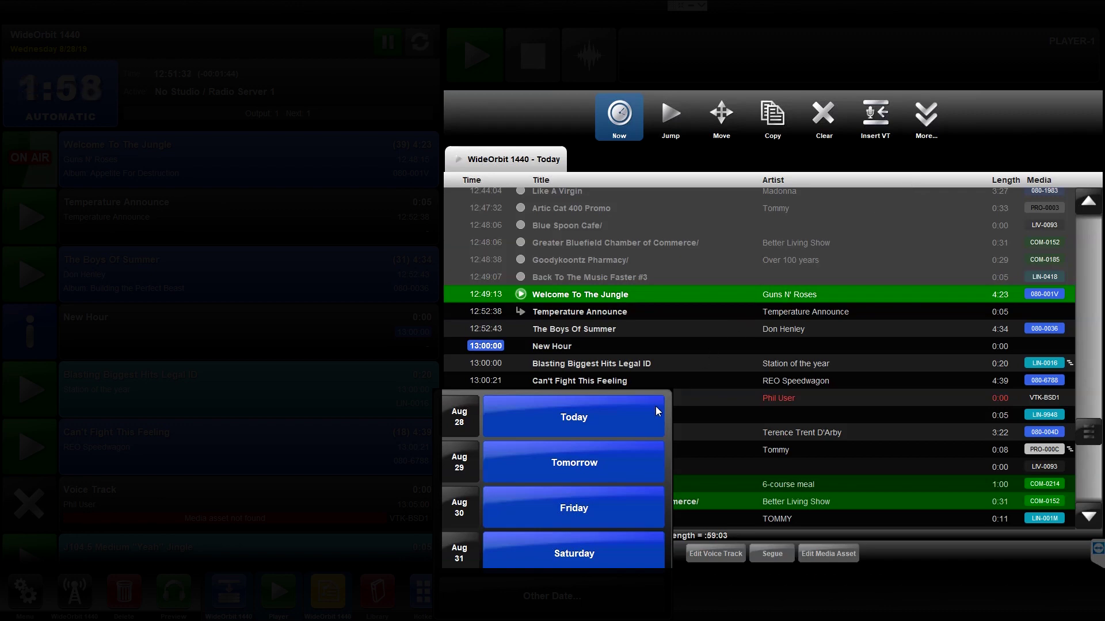
left_click(618, 459)
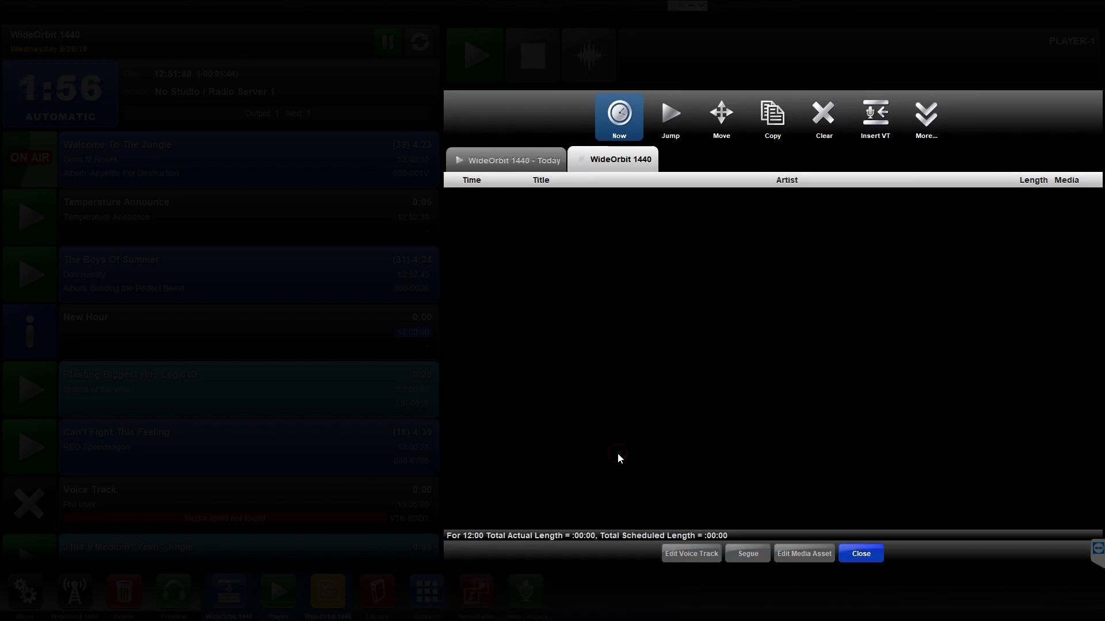
left_click(861, 553)
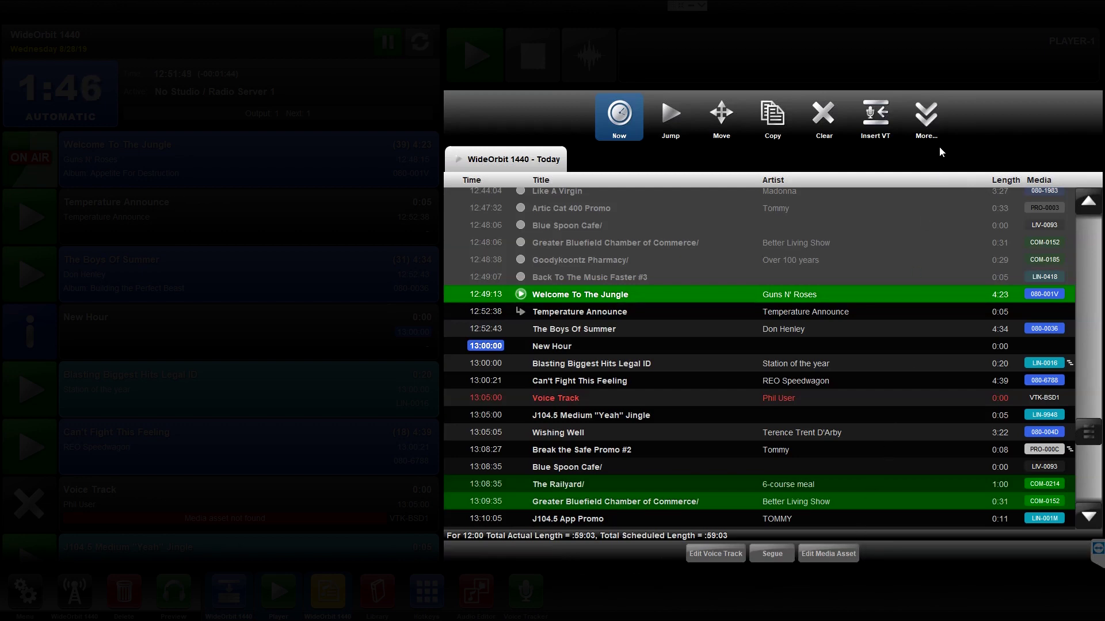
left_click(926, 122)
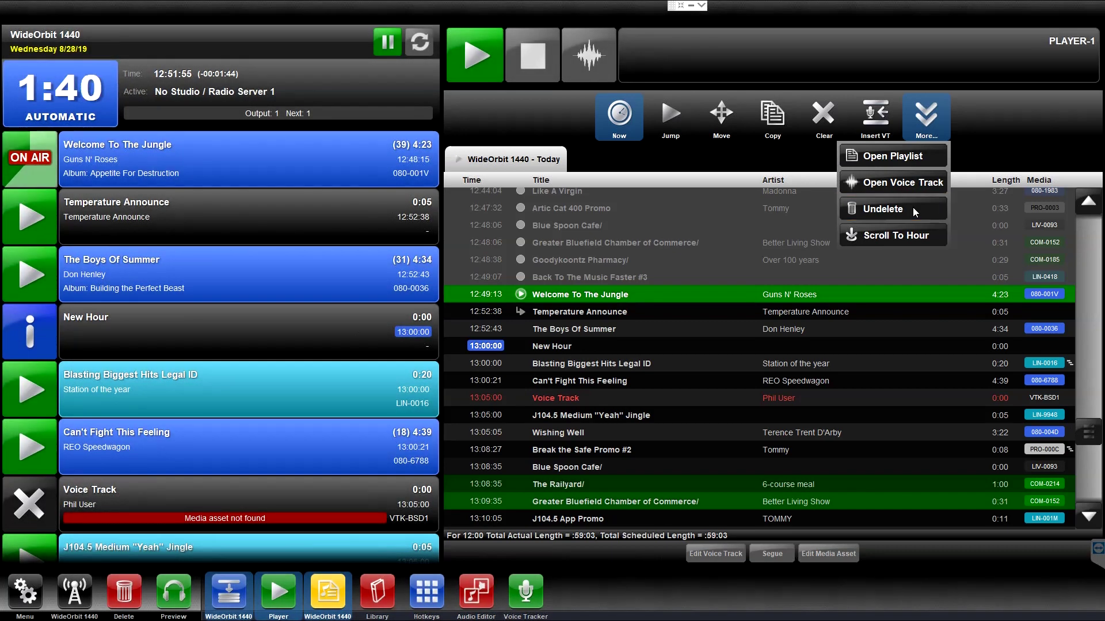
Undelete the "The more you listen, the more you win!" jingle and restore it before New Hour
left_click(912, 212)
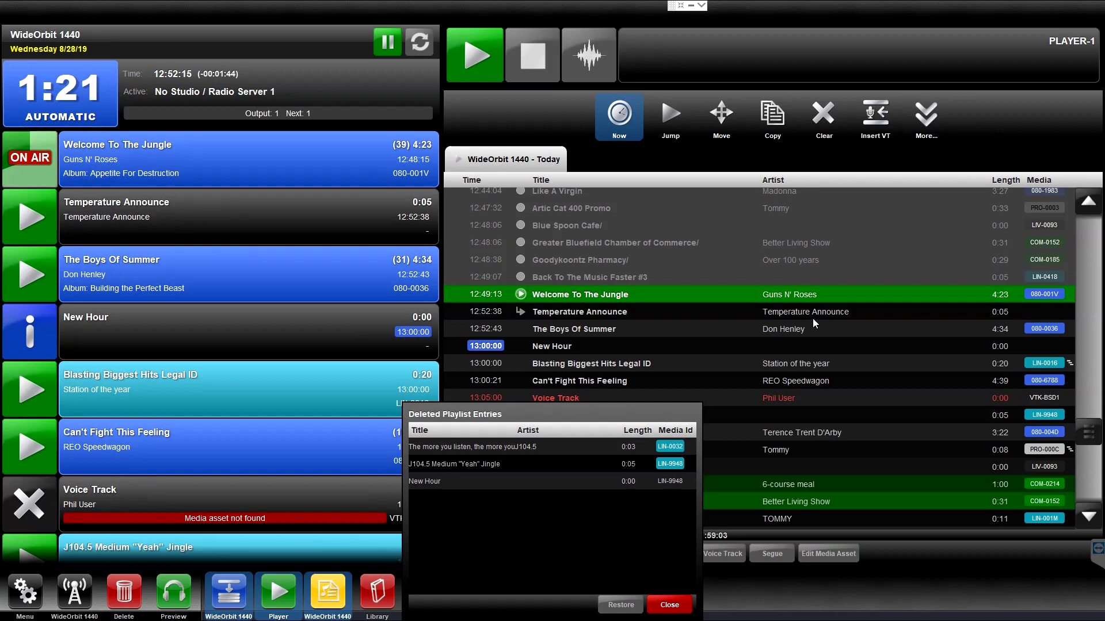
left_click(550, 451)
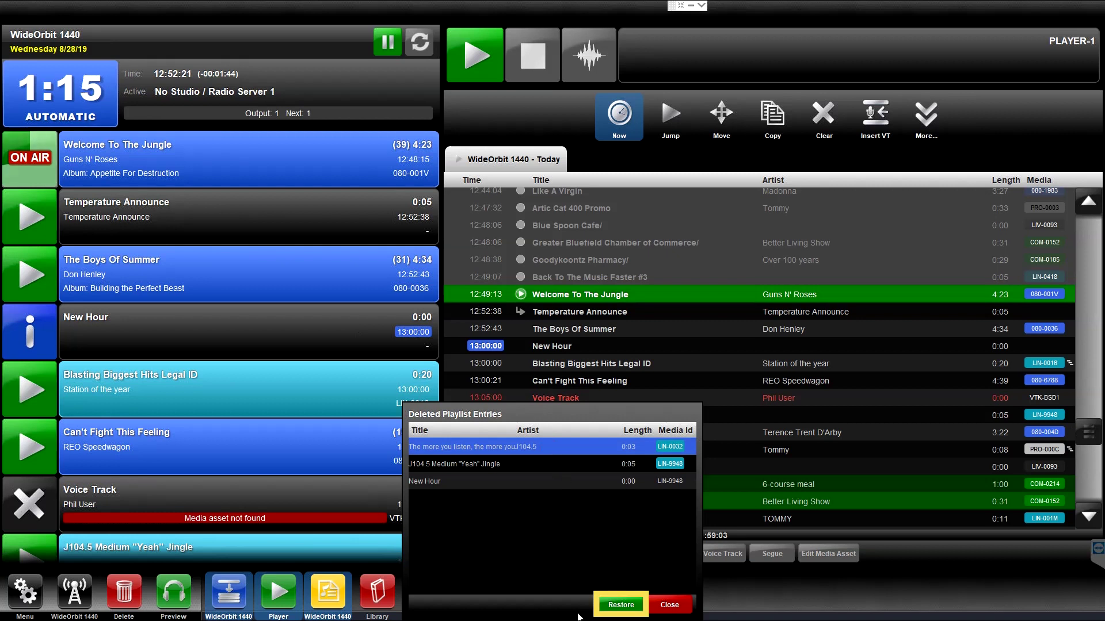
left_click(620, 605)
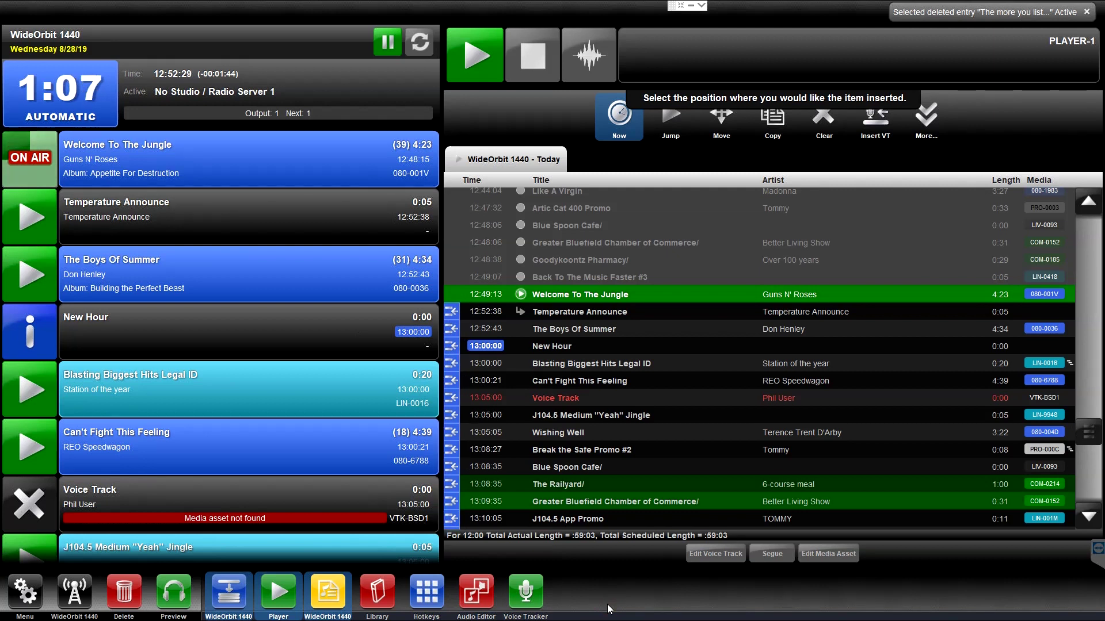
left_click(453, 346)
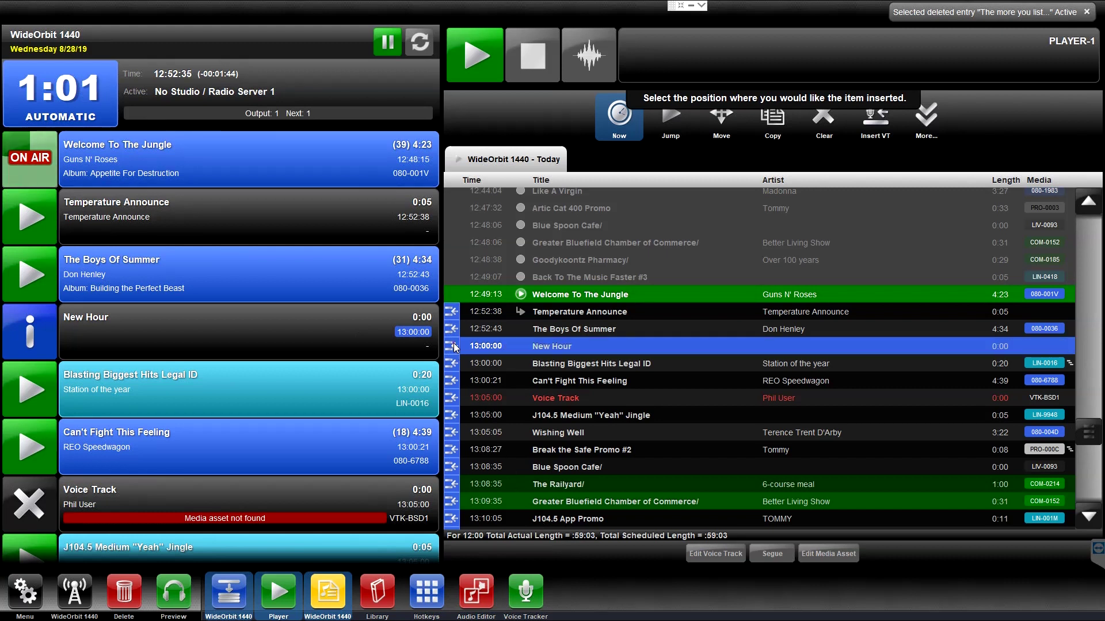
Scroll the log to the 8 PM hour, then return to the currently playing item
left_click(926, 115)
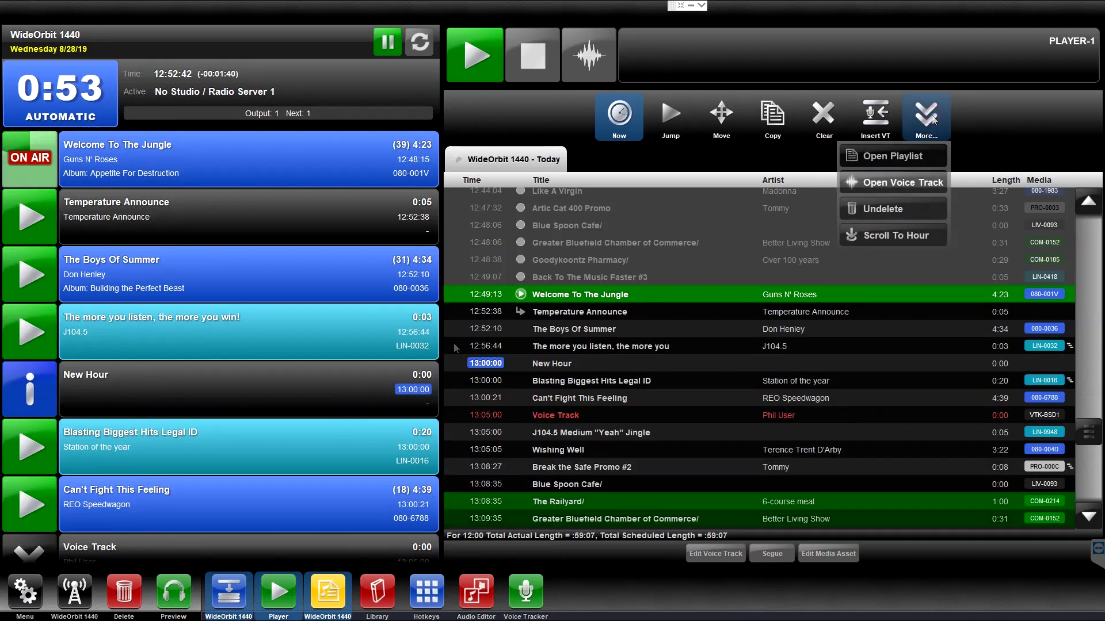
left_click(909, 234)
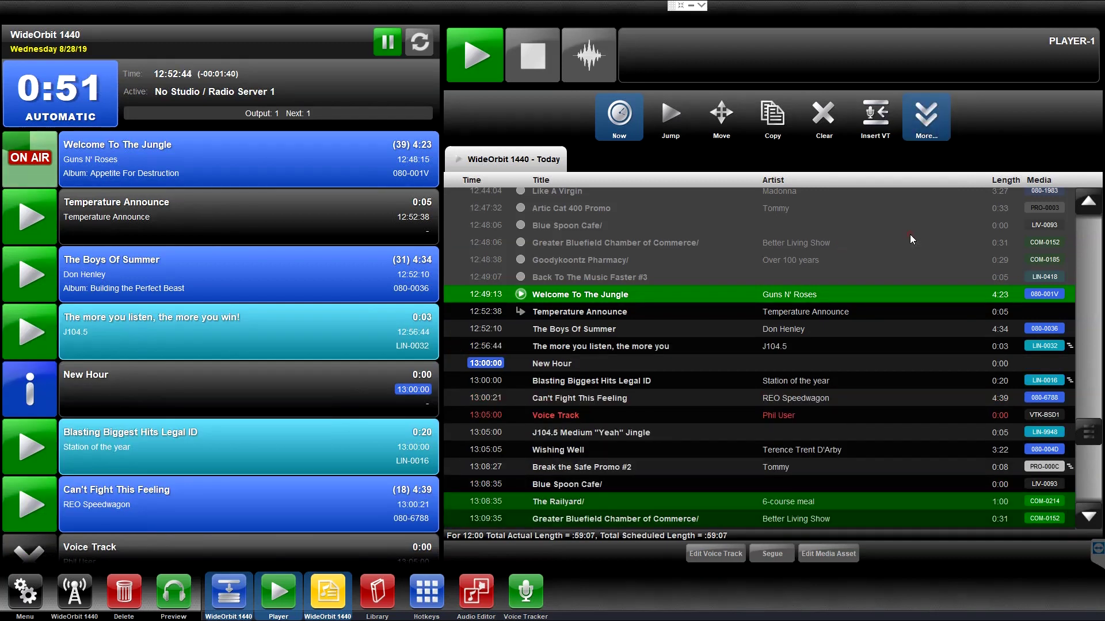
left_click(636, 577)
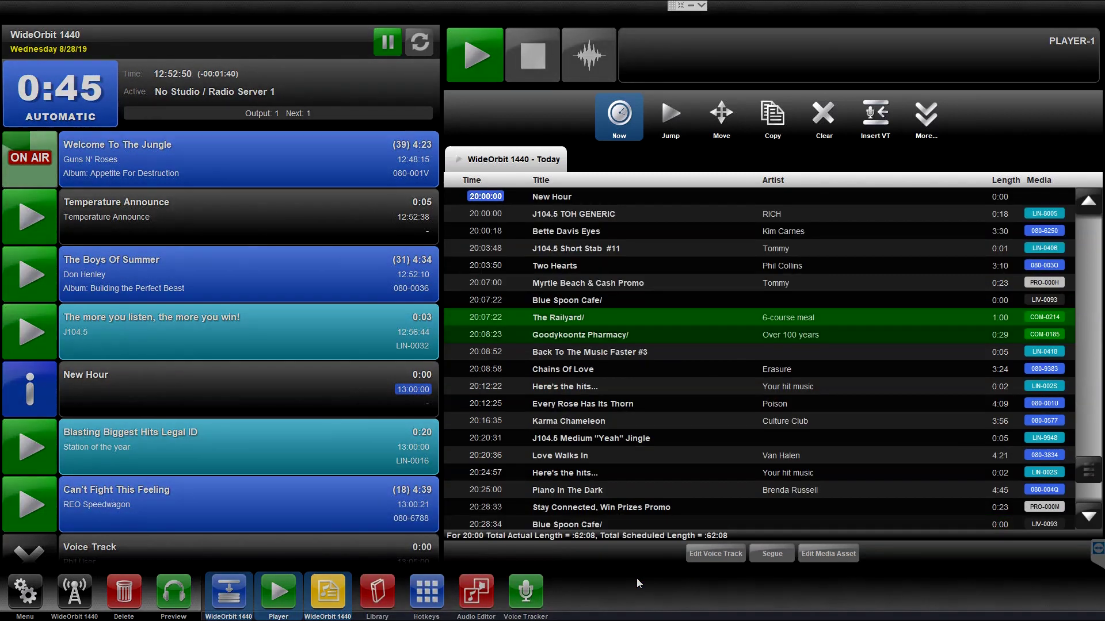
left_click(619, 115)
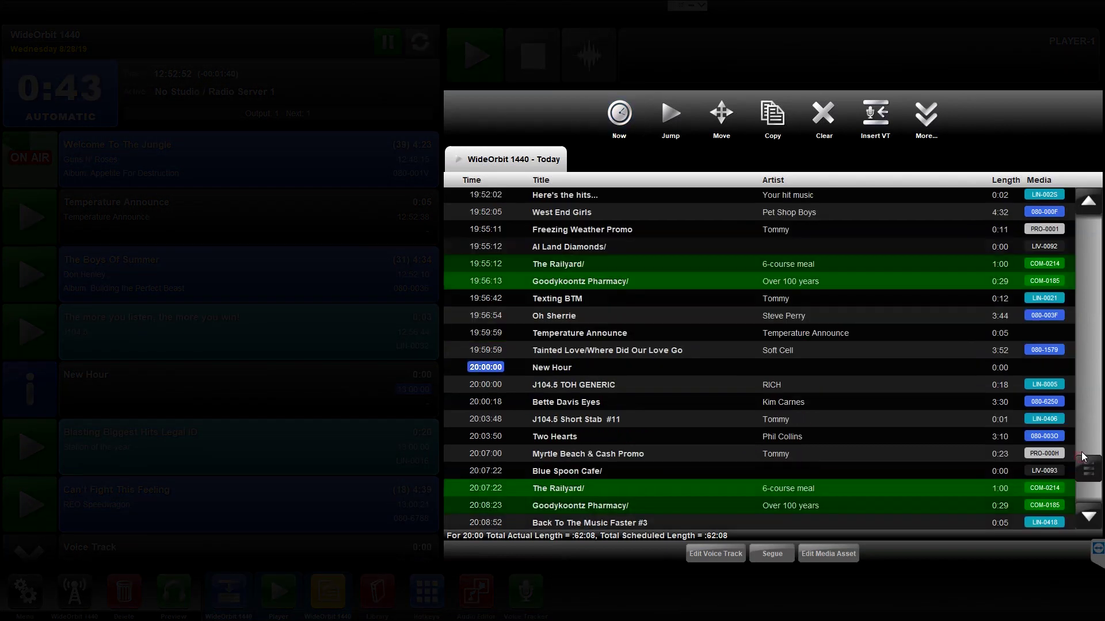
left_click(621, 118)
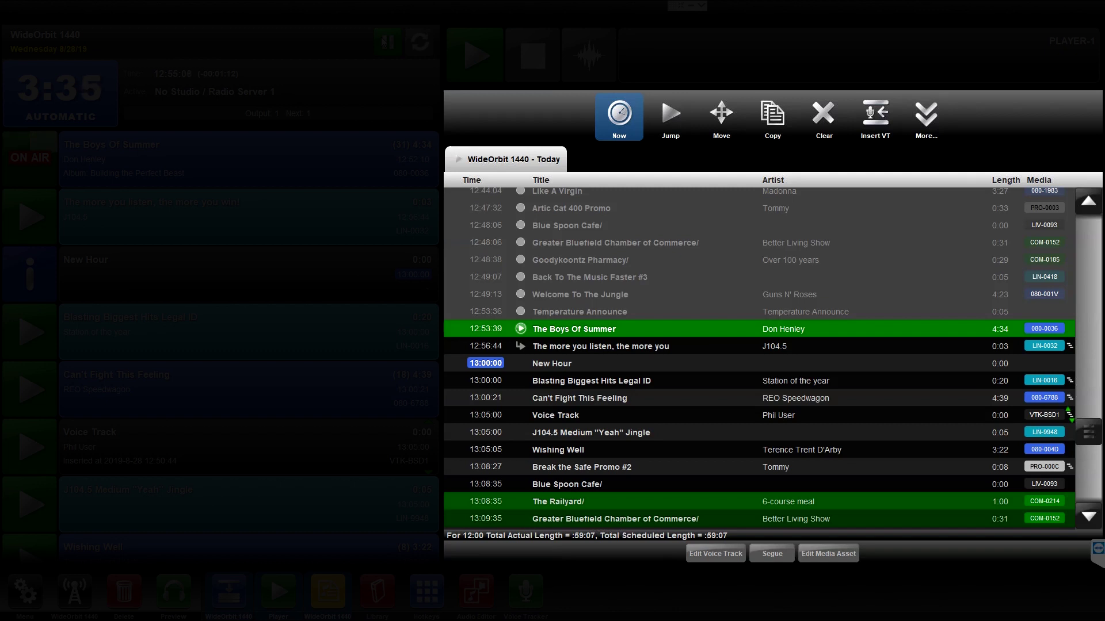
left_click(519, 345)
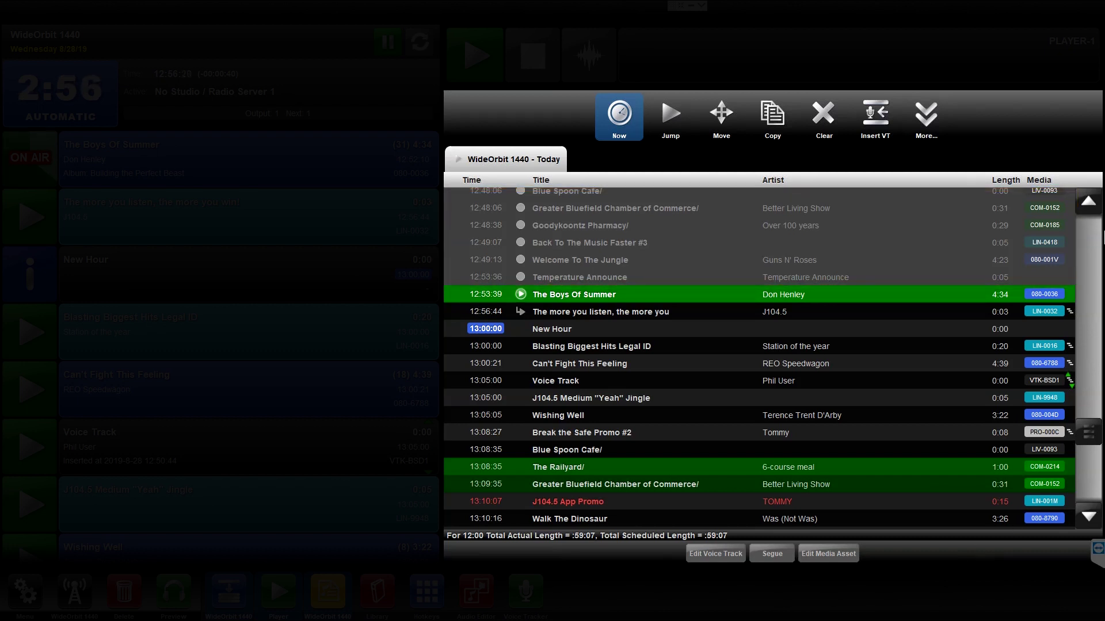
Browse earlier played entries from 12:39, return to now, then reveal two more past items
left_click(1087, 212)
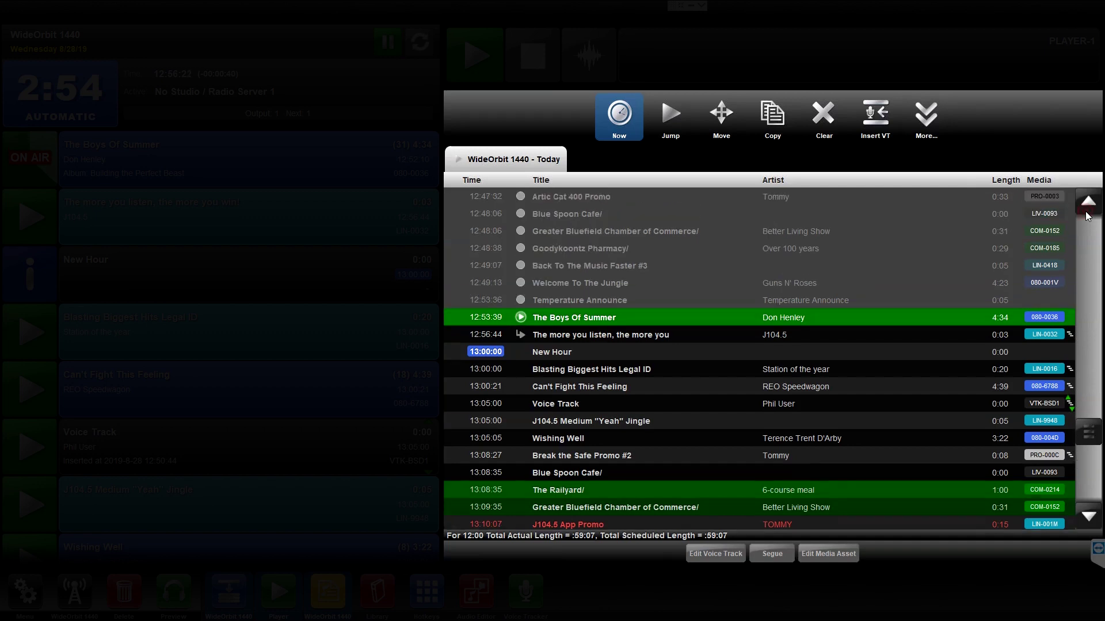
scroll(1087, 216, "up", 8)
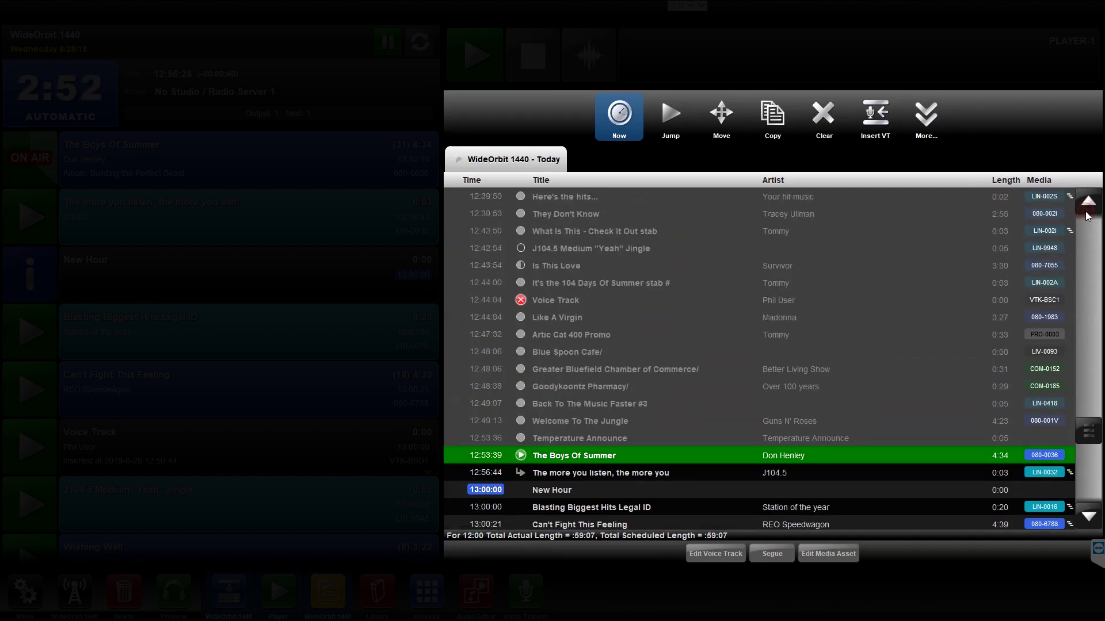
scroll(1087, 215, "up", 4)
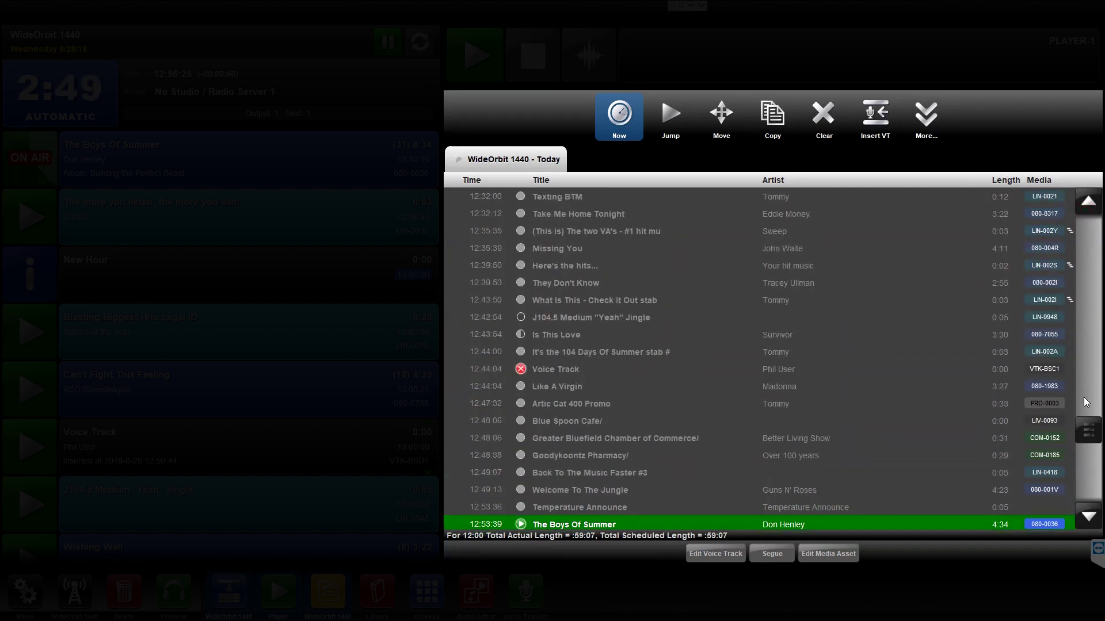
left_click_drag(1089, 426, 1089, 365)
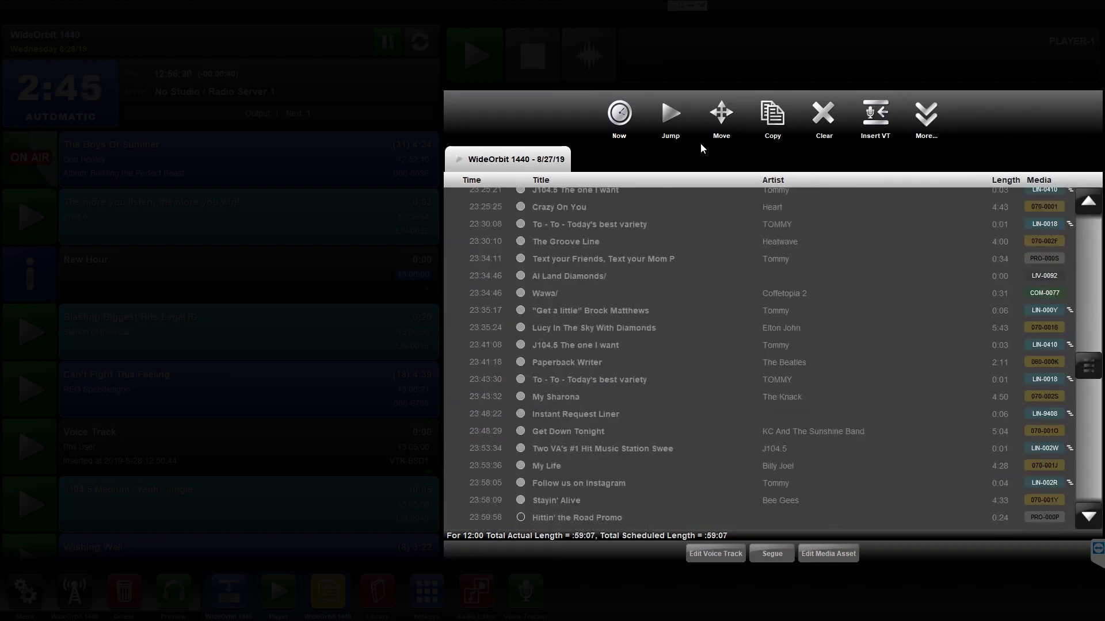
left_click(621, 122)
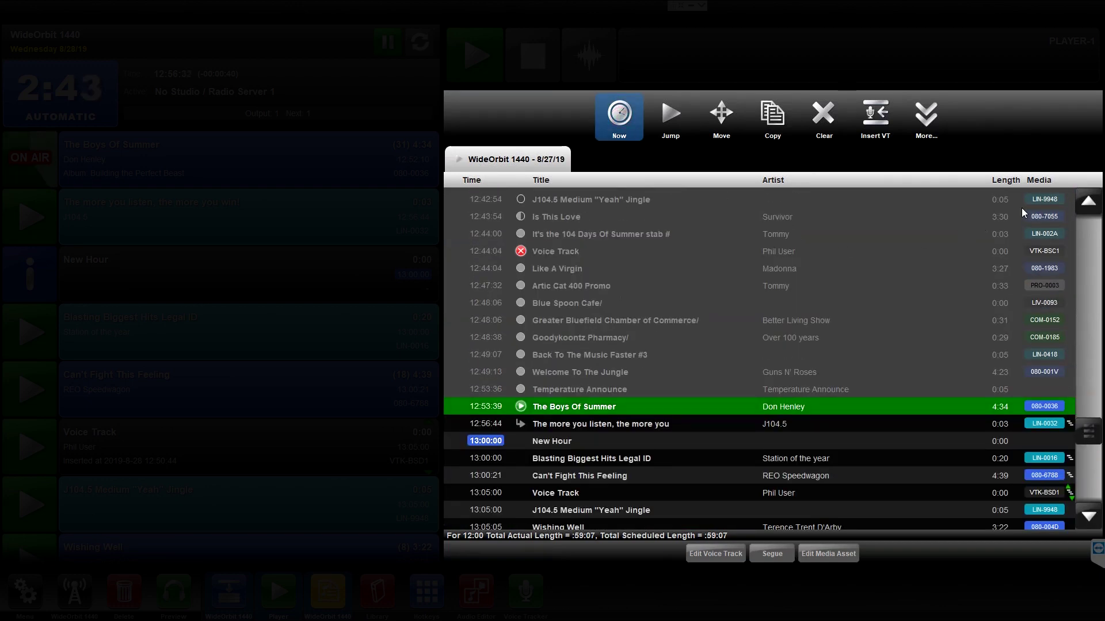
left_click(1089, 202)
left_click(1089, 203)
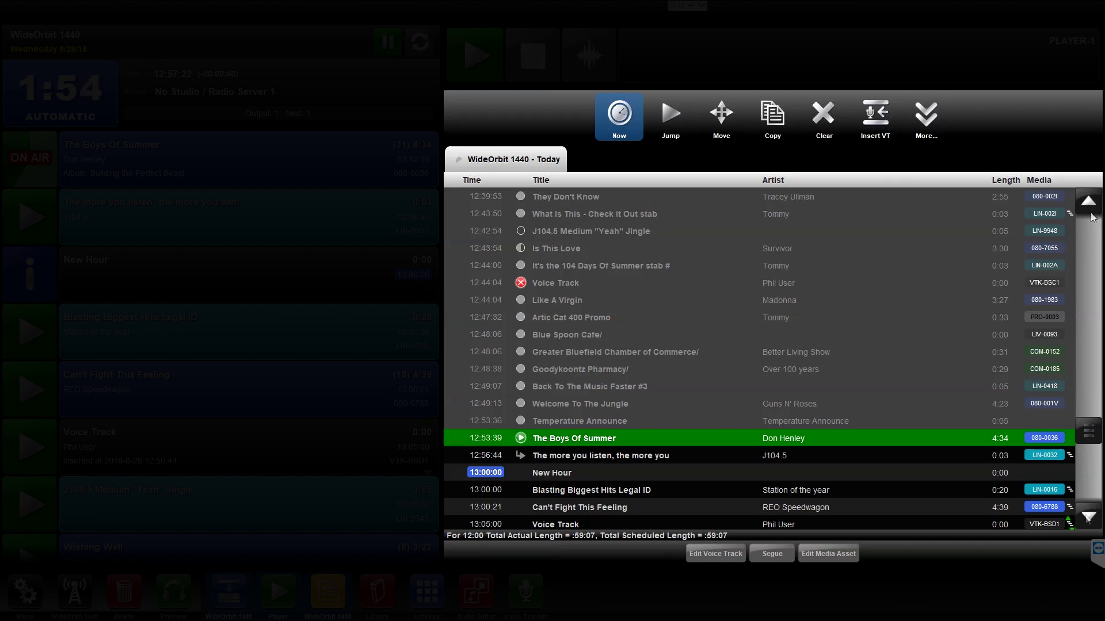
left_click(1088, 517)
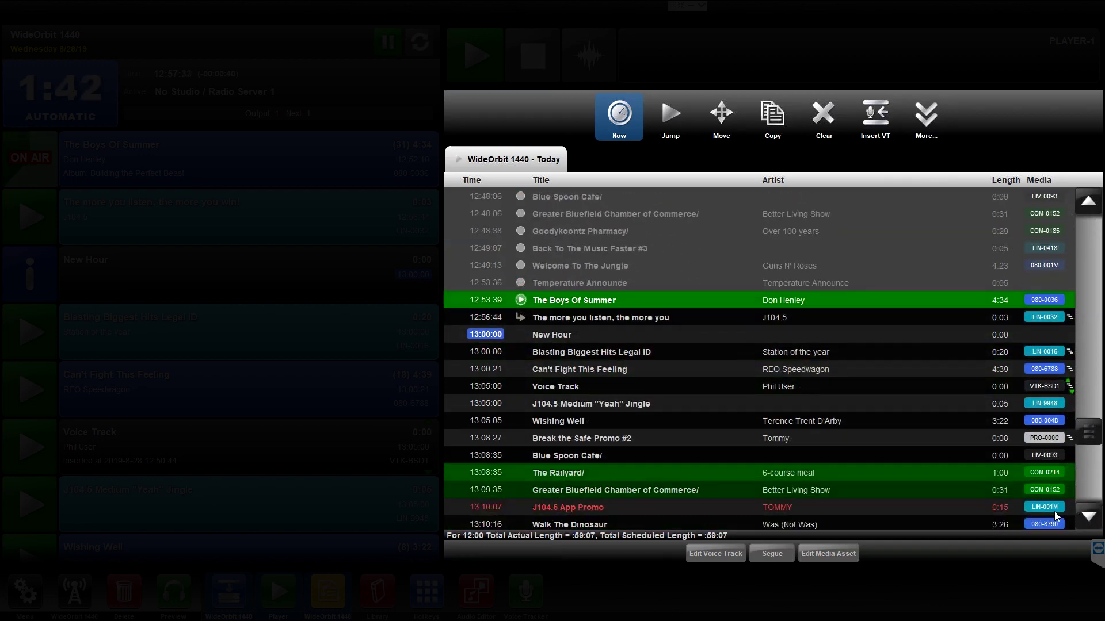
left_click(927, 388)
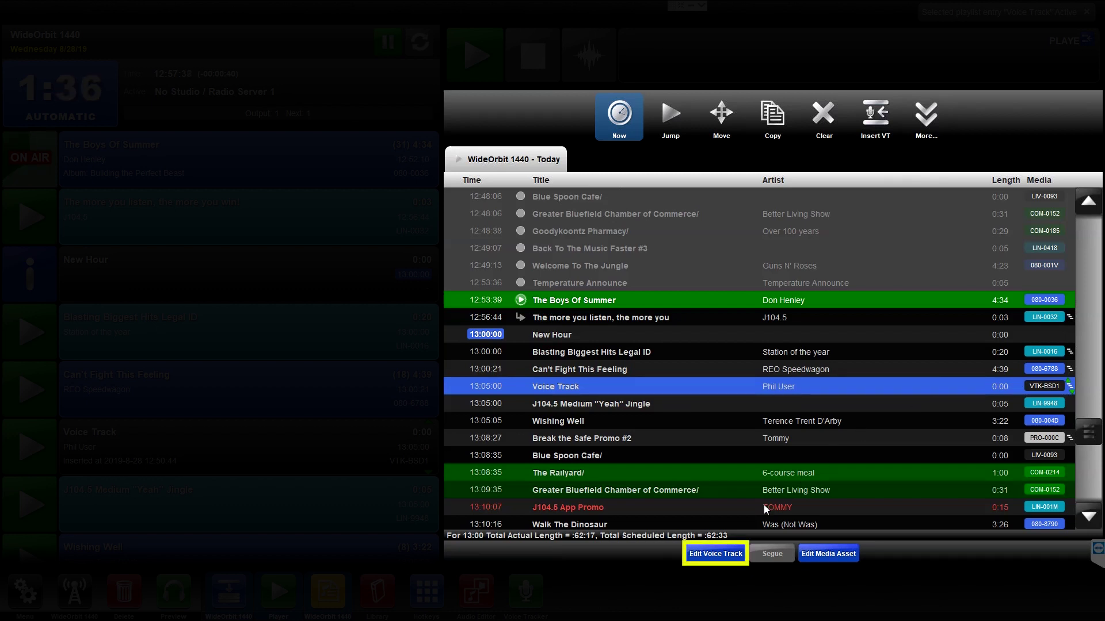
left_click(712, 554)
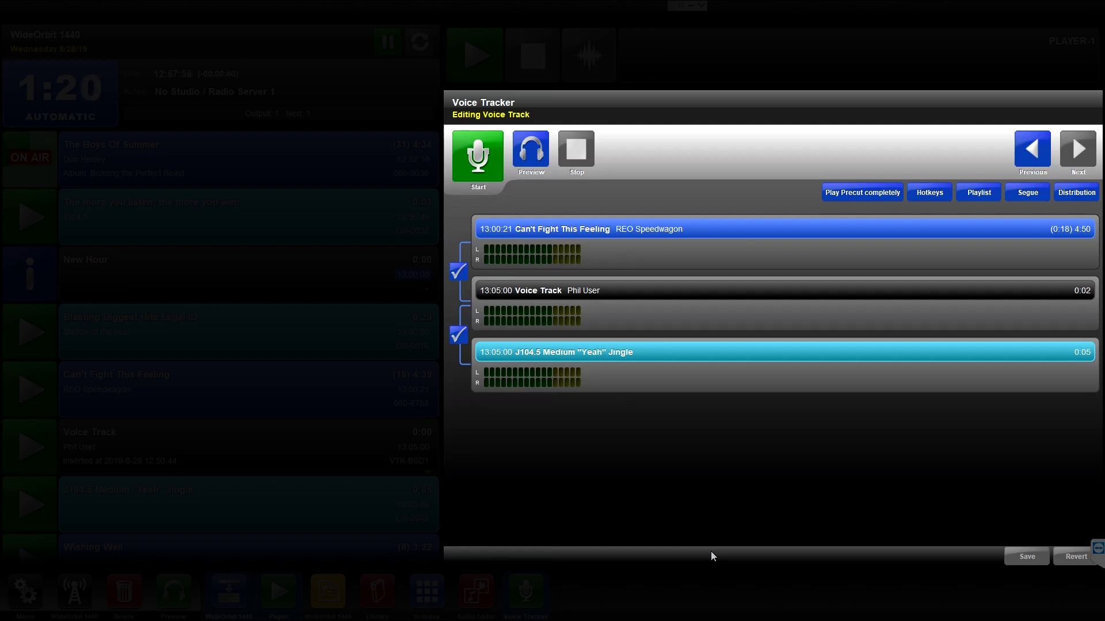
left_click(327, 593)
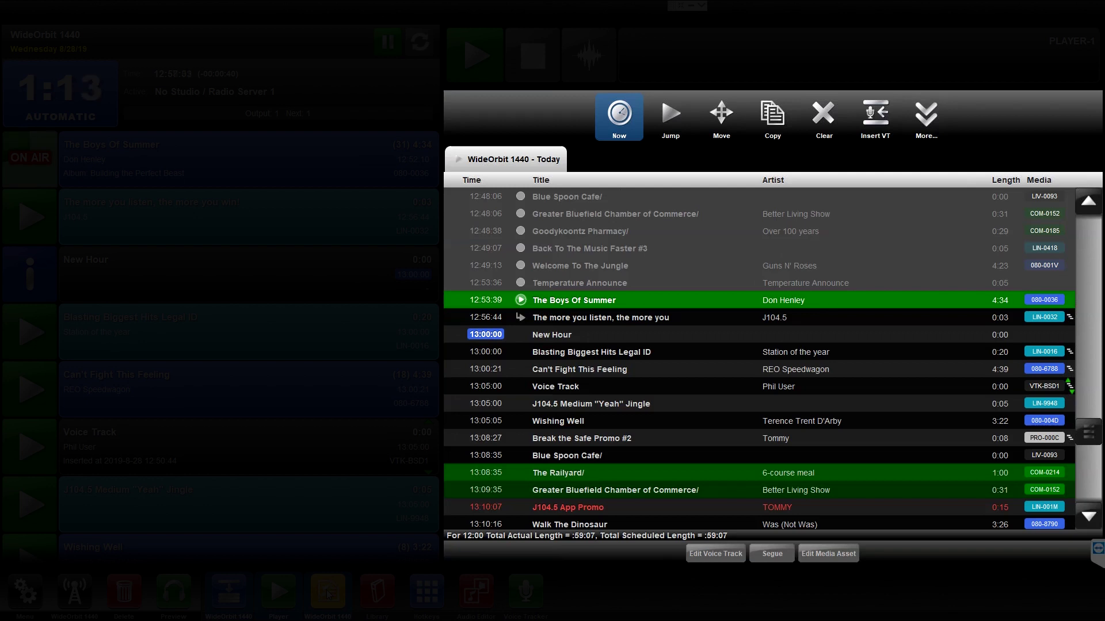
Open the segue between the J104.5 "Yeah" jingle and Wishing Well
left_click(612, 405)
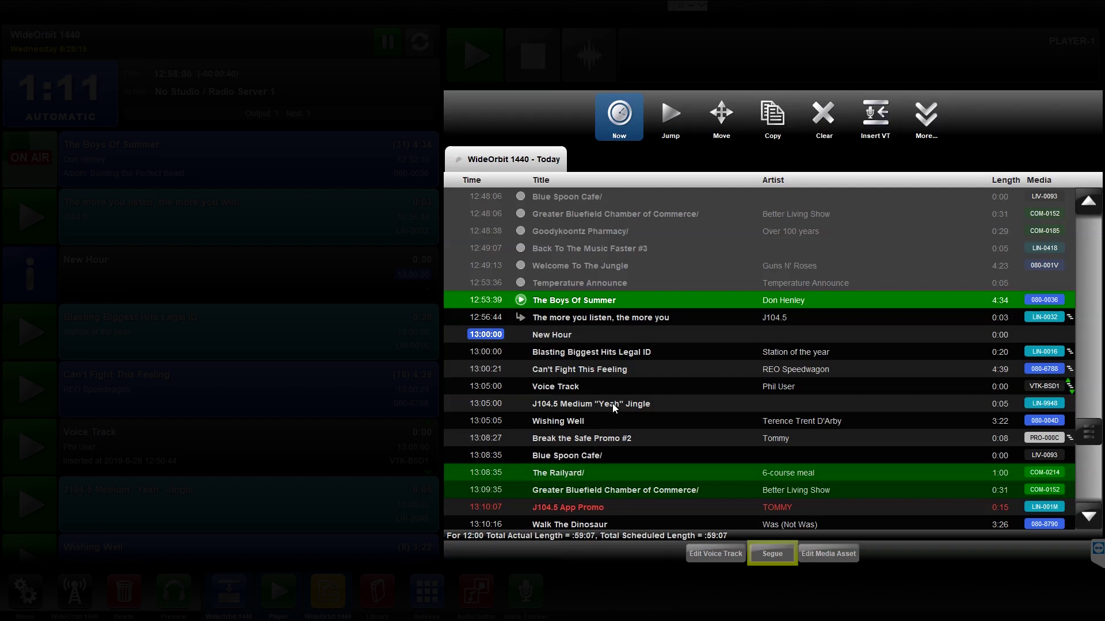
left_click(612, 419, "shift")
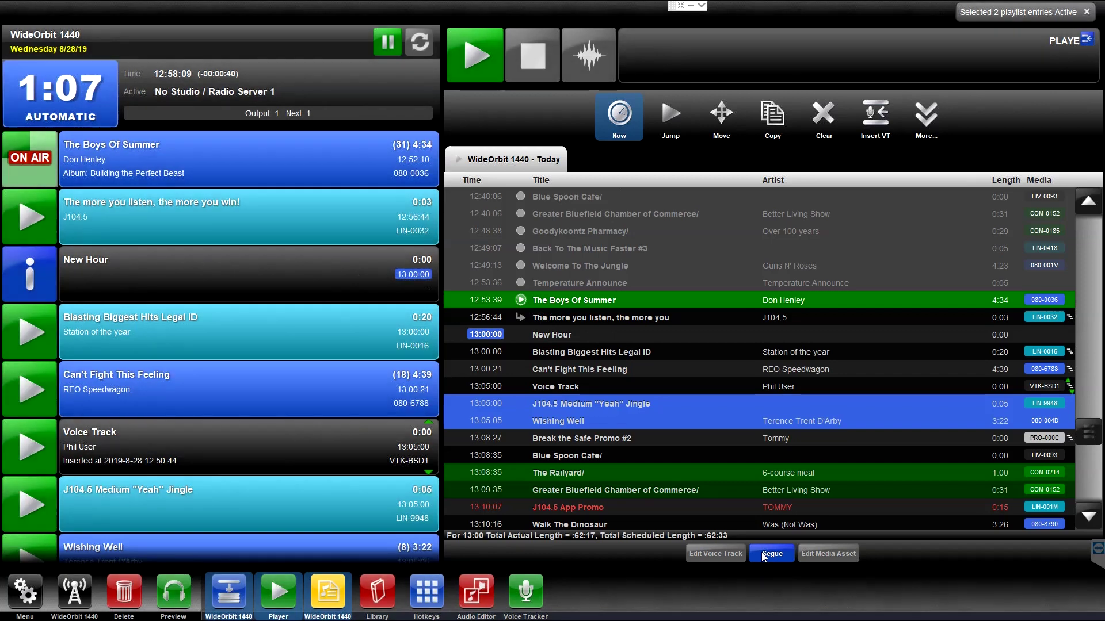
left_click(761, 553)
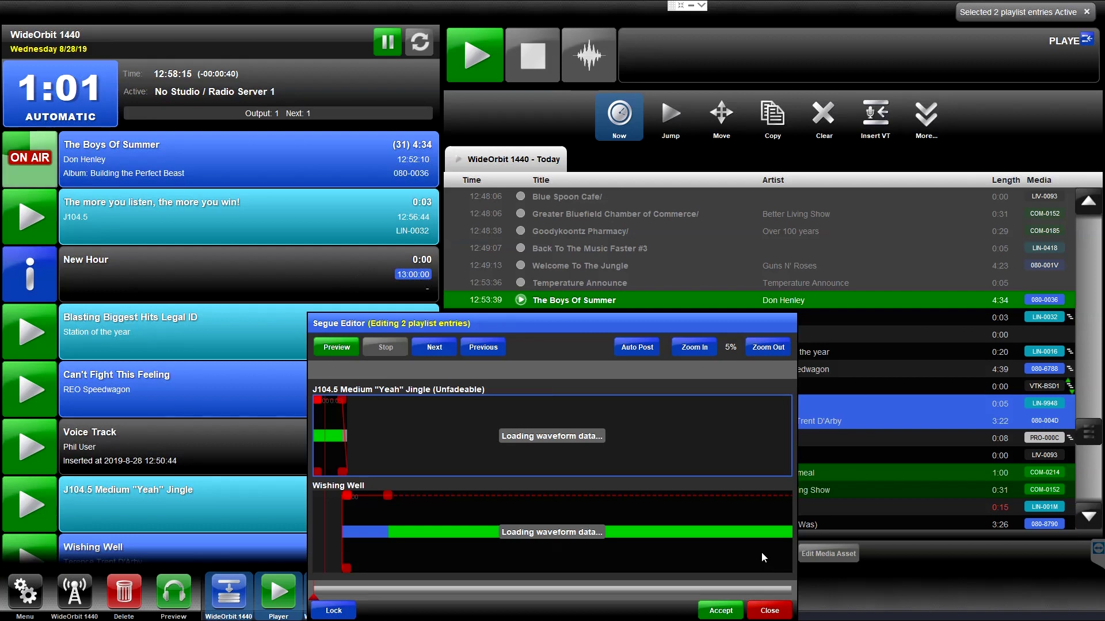
Overlap Wishing Well's start with the jingle's end so it begins at 13:05:06, and accept
left_click(702, 348)
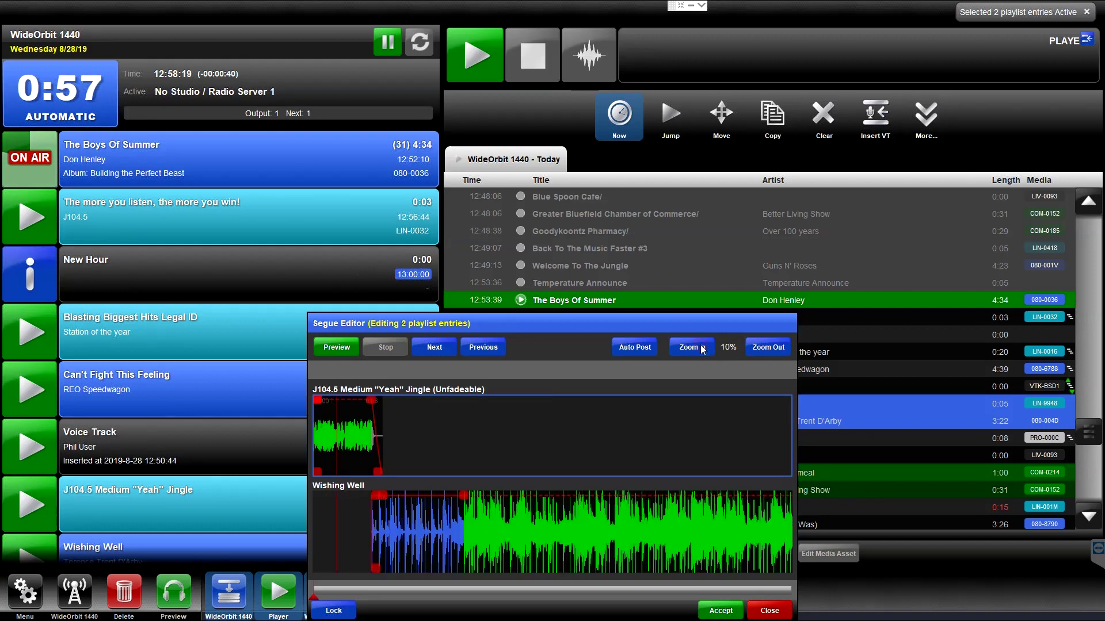
left_click(702, 348)
left_click_drag(623, 529, 594, 527)
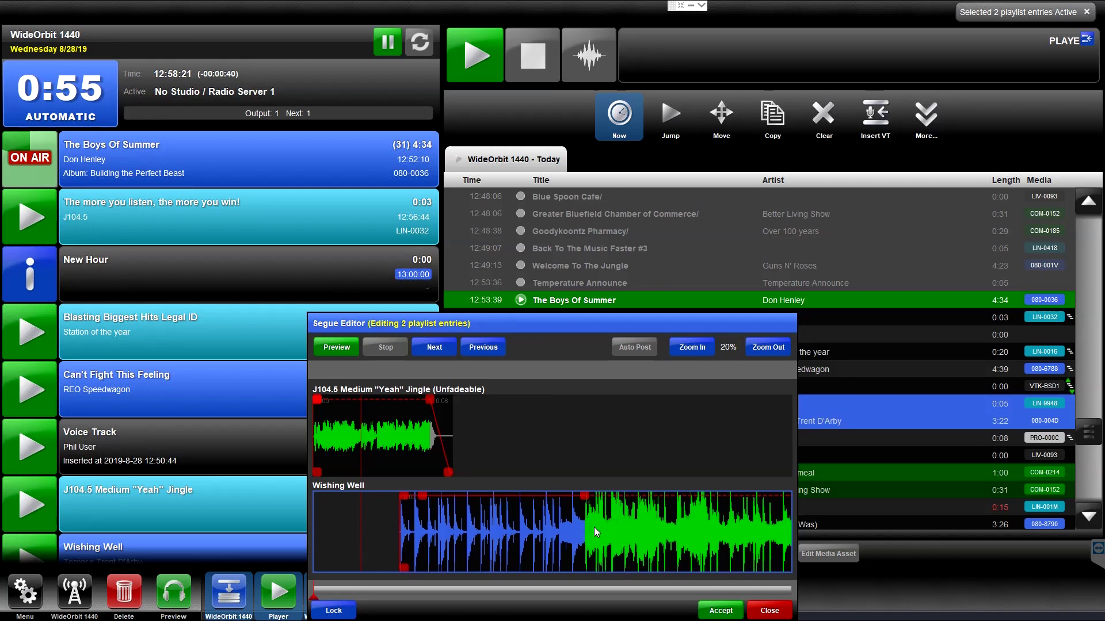
left_click(717, 613)
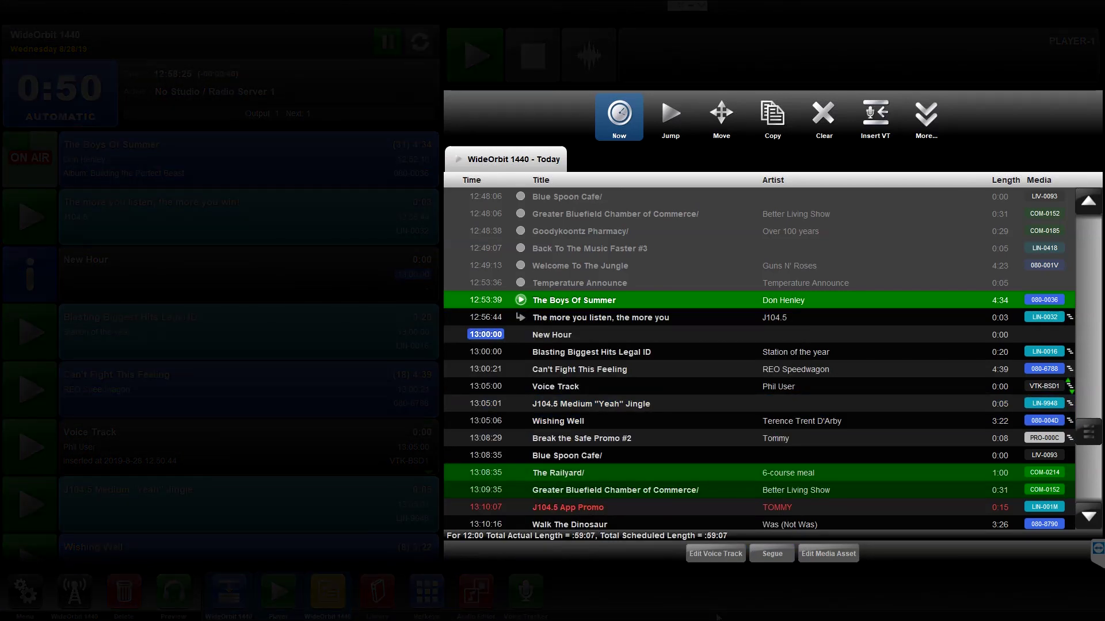
Open Wishing Well's media asset 080-004D in the Audio Editor
left_click(768, 428)
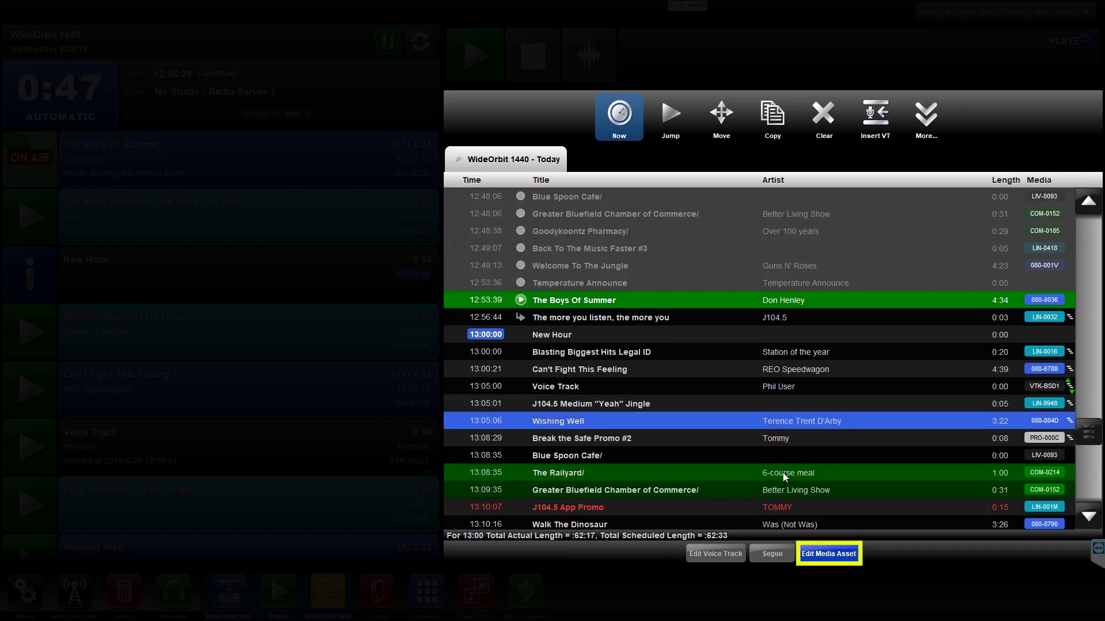
left_click(816, 556)
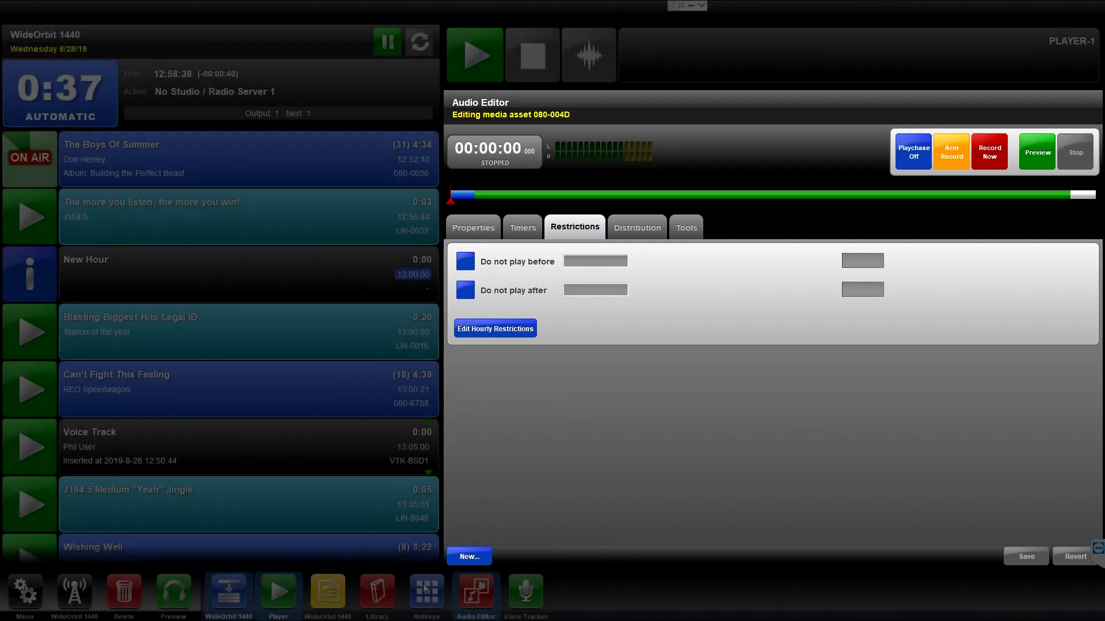
Go back to the Today playlist log via the WideOrbit 1440 taskbar icon
left_click(340, 598)
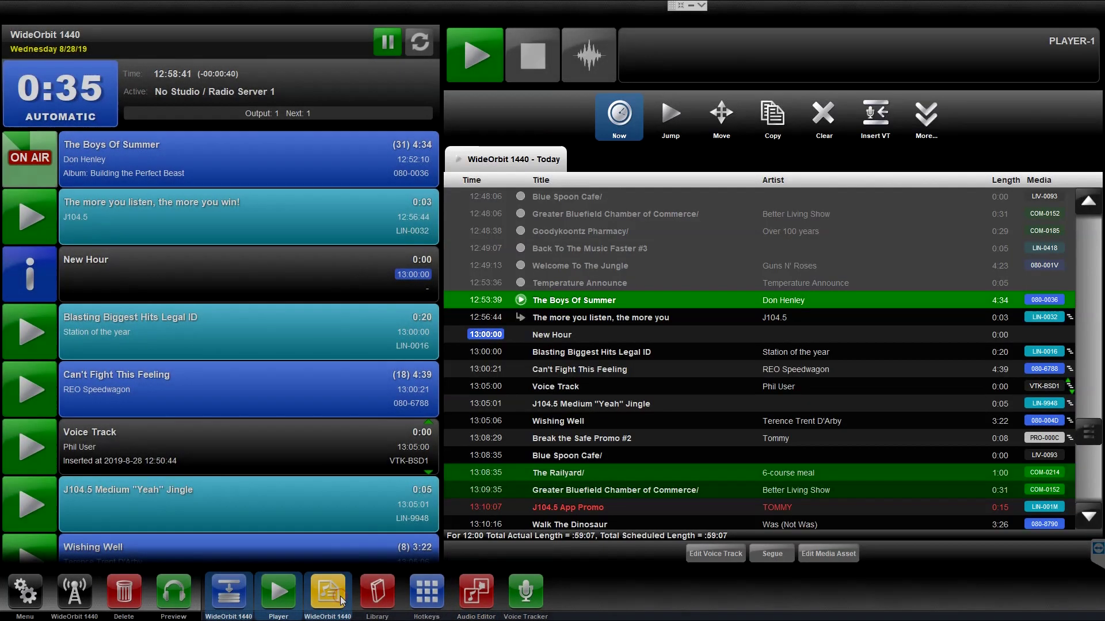